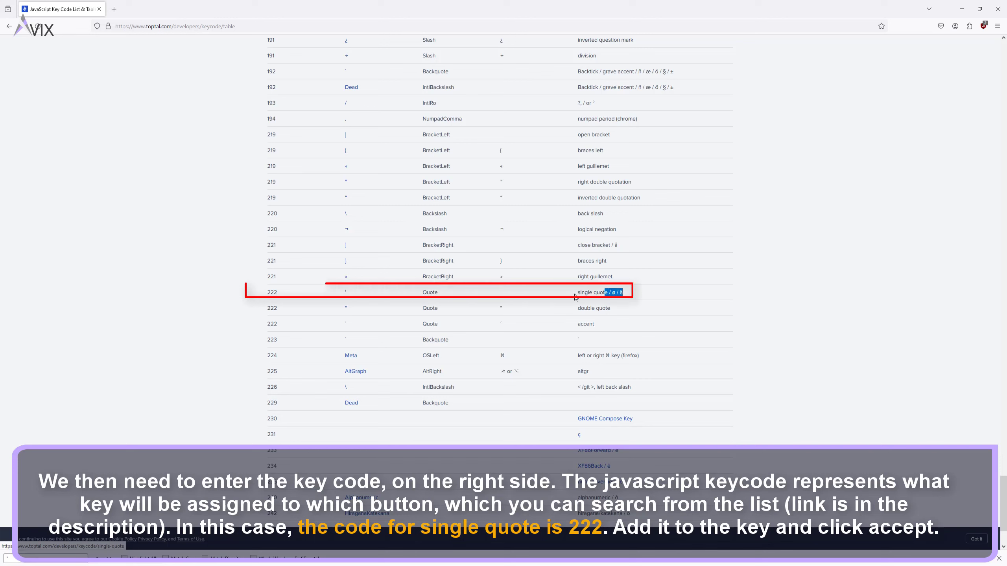
Step: Look up the single quote key code, add 222 to the new key's key codes and accept the properties
click(300, 305)
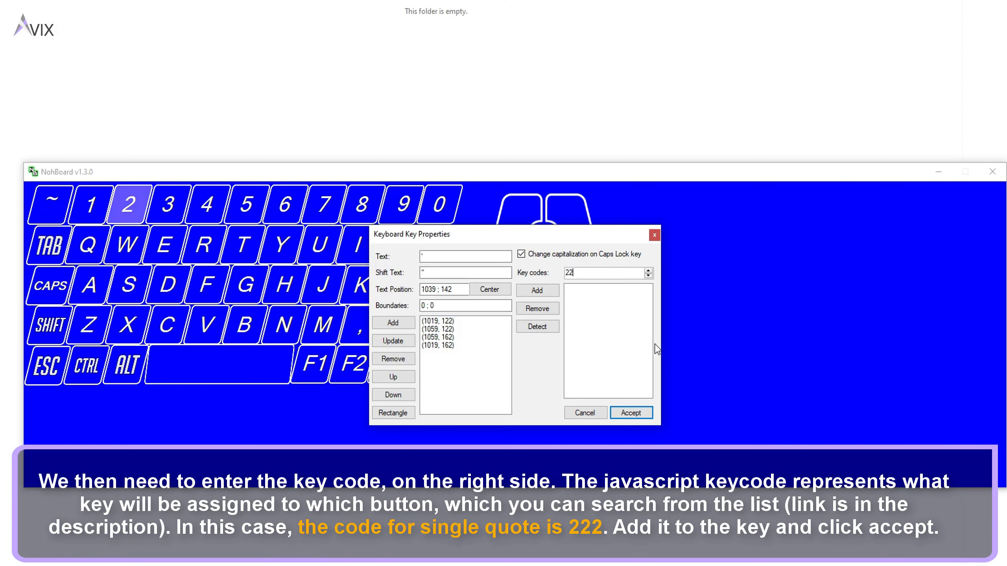
click(538, 290)
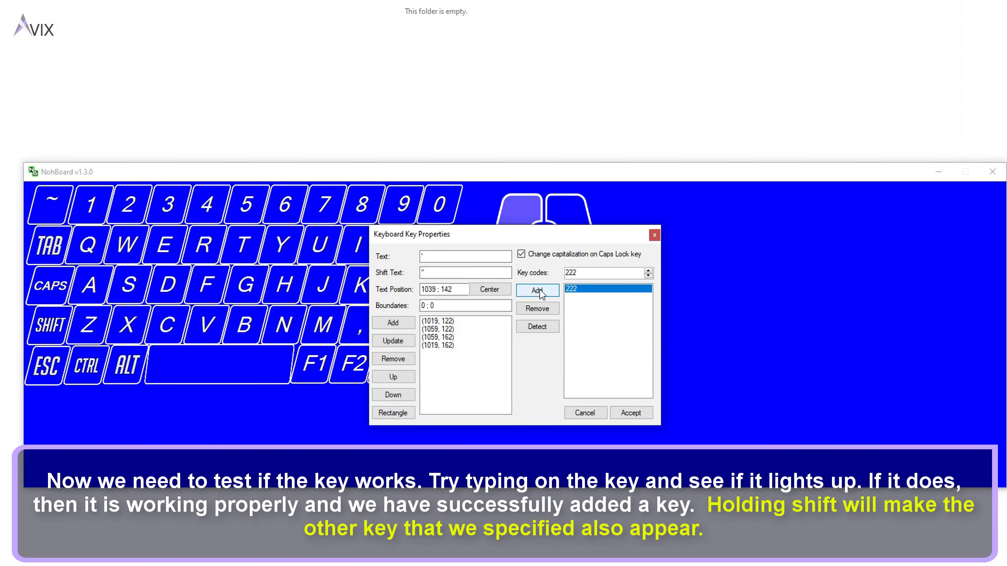
click(630, 414)
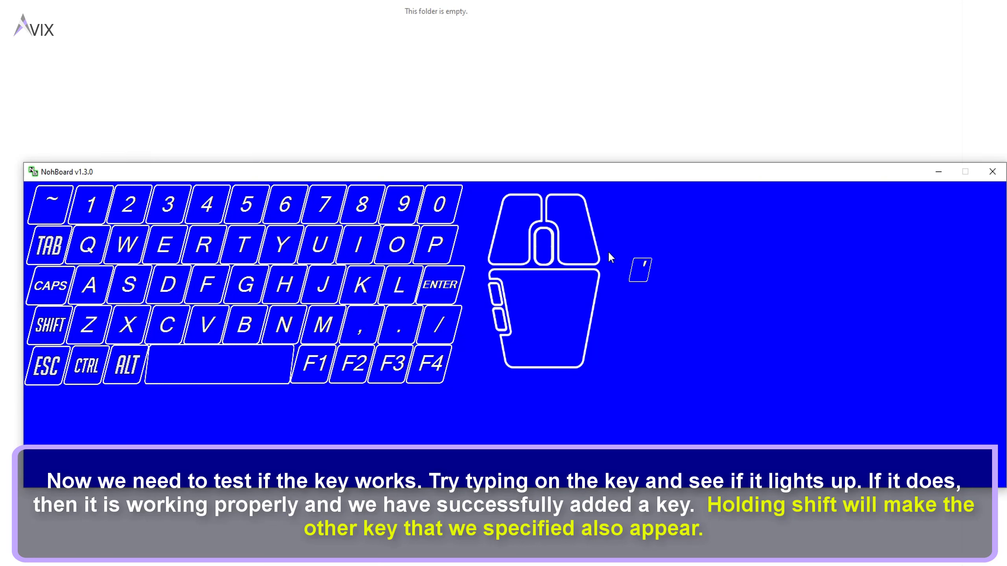
Step: Test the new single quote key on the overlay in both its normal and shifted states
key(apostrophe)
key(apostrophe)
key(apostrophe)
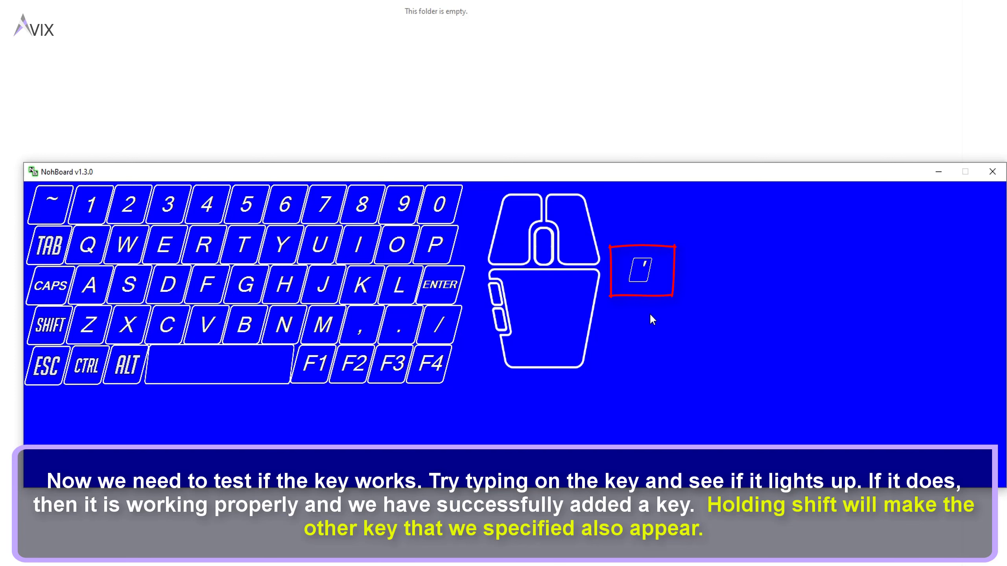
key(shift)
key(shift)
key(shift)
key(apostrophe)
key(shift)
key(shift)
key(shift)
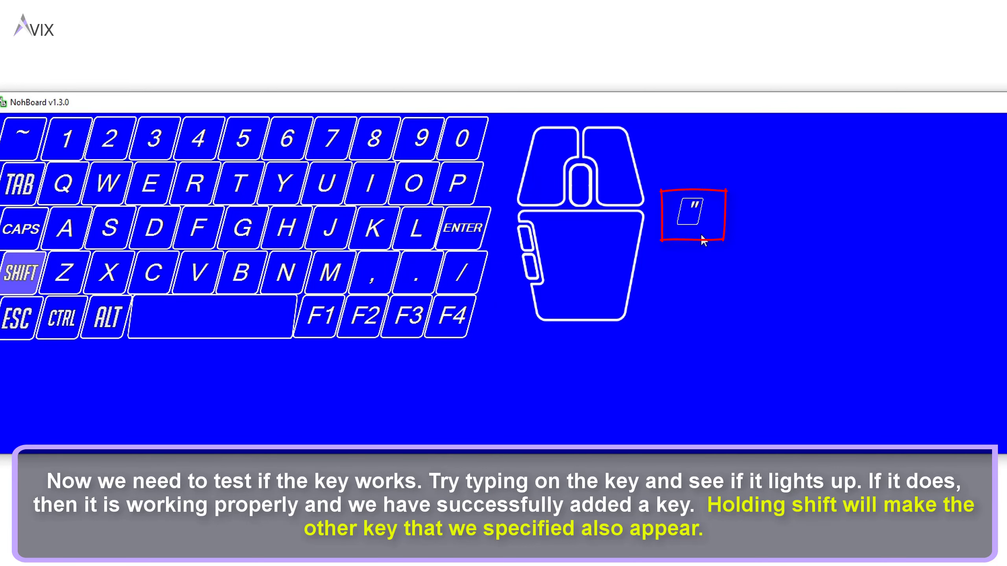
key(shift)
key(shift)
key(shift)
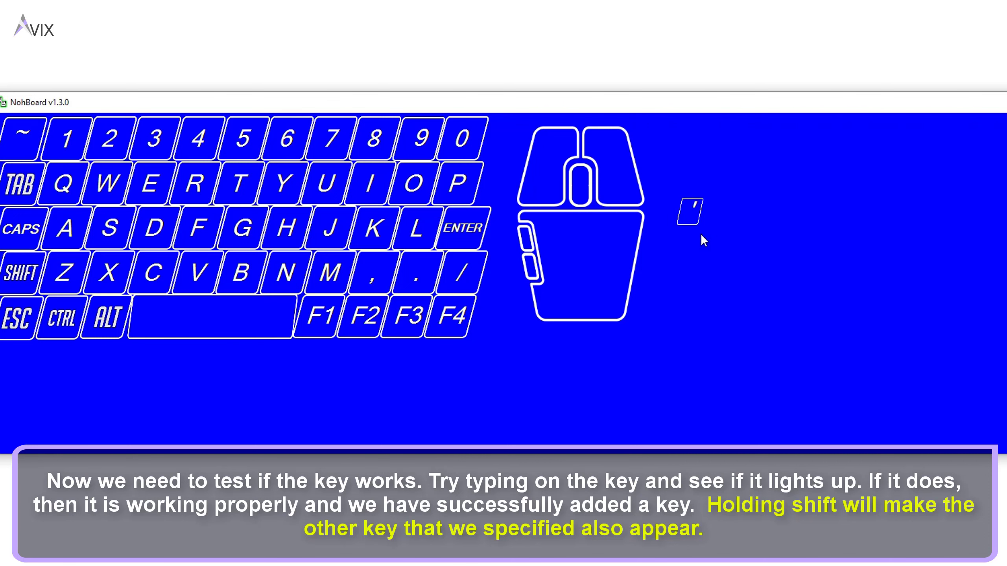
key(shift)
key(shift)
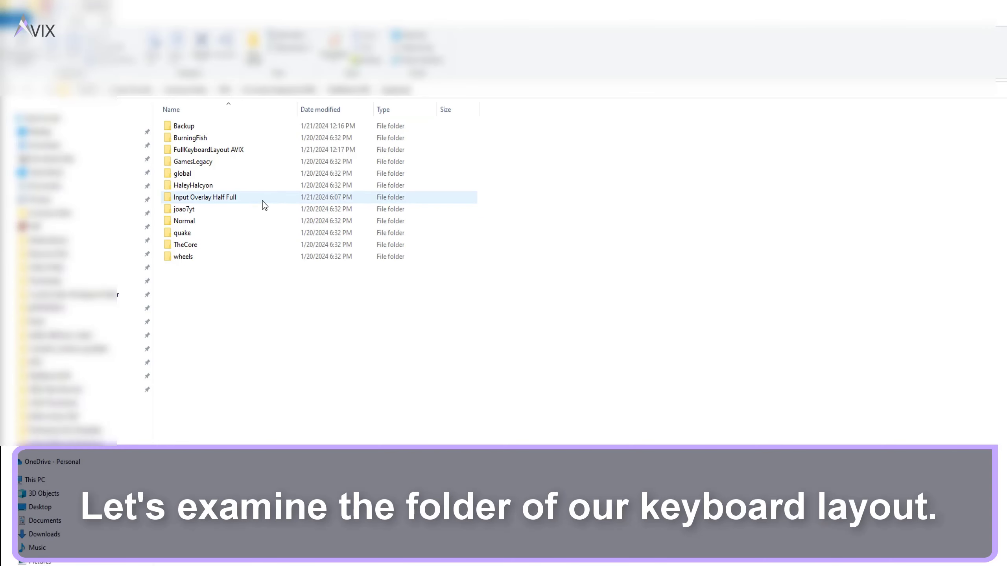
Step: Open the Input Overlay Half Full layout folder and look at its two subfolders
click(263, 201)
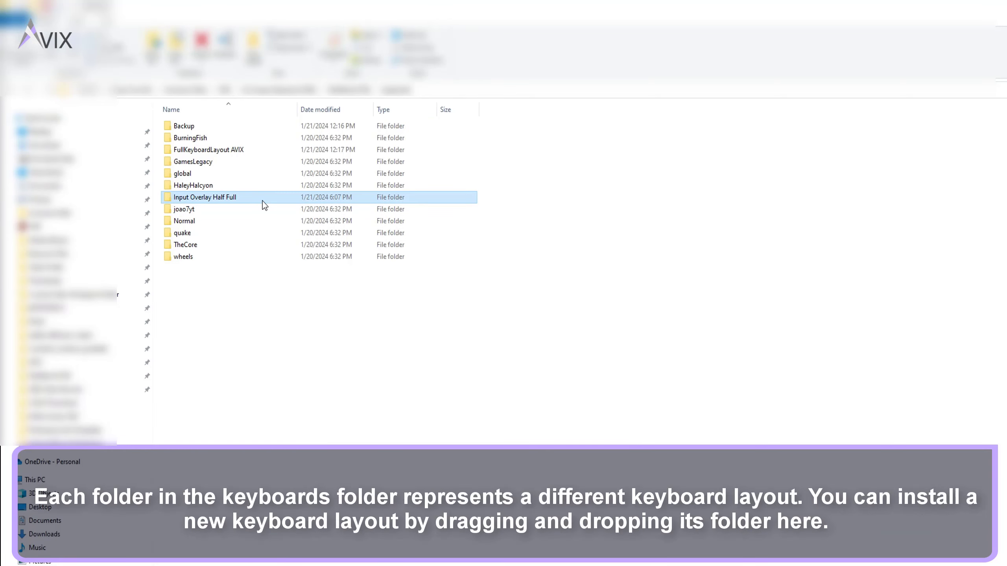
double_click(262, 202)
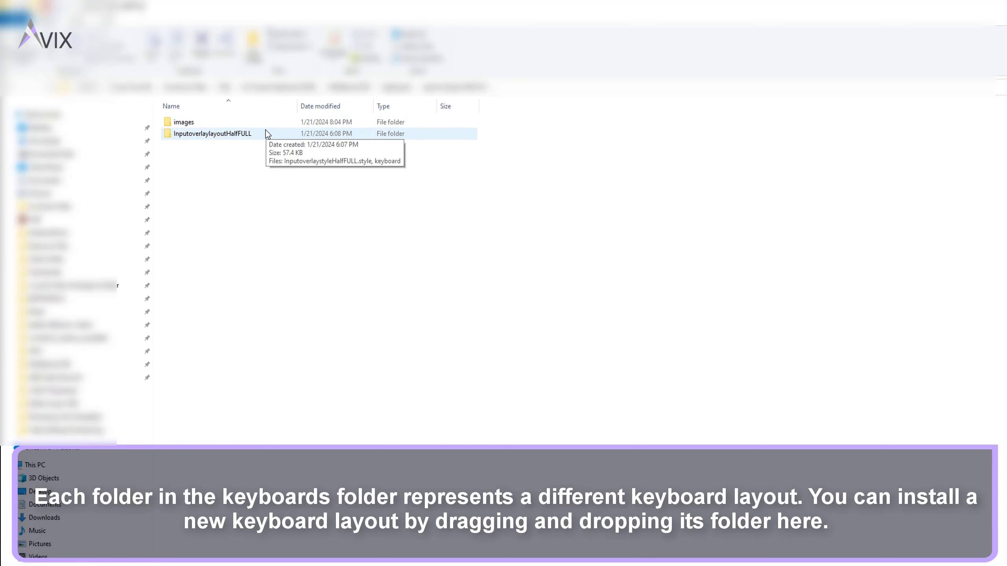
click(263, 119)
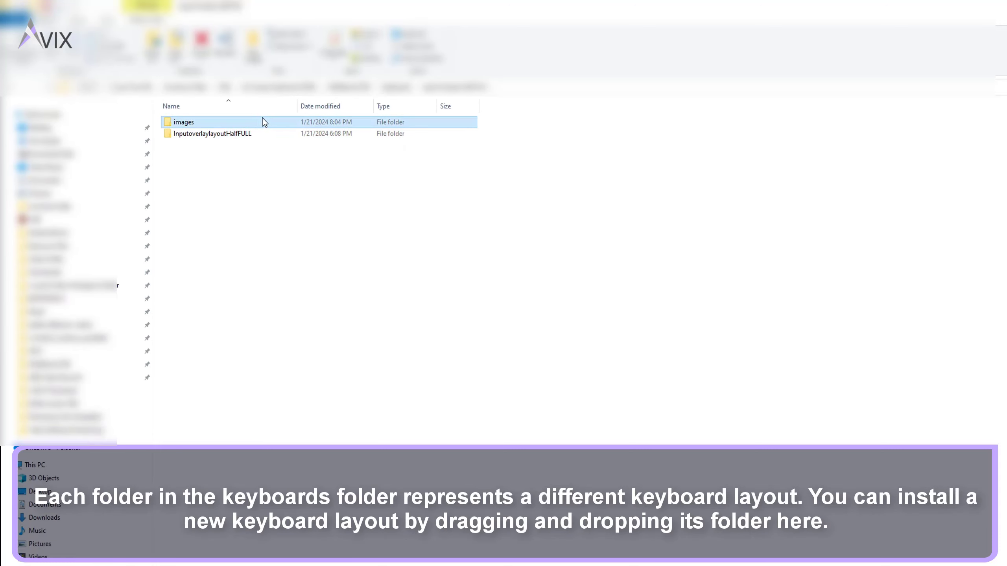
click(273, 139)
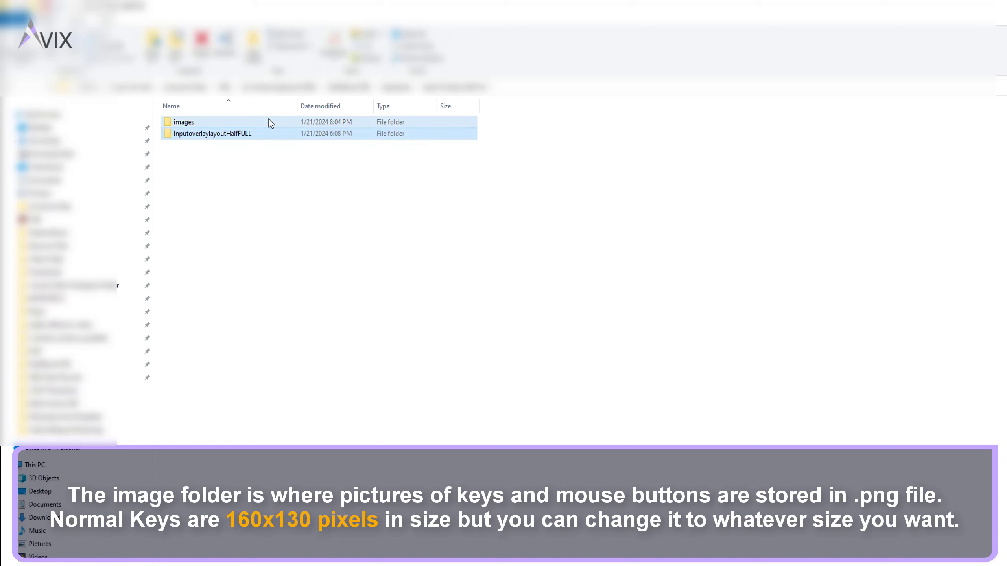
Step: Examine the key pictures in the images folder, and open the InputoverlaylayoutHalfFULL folder
double_click(269, 122)
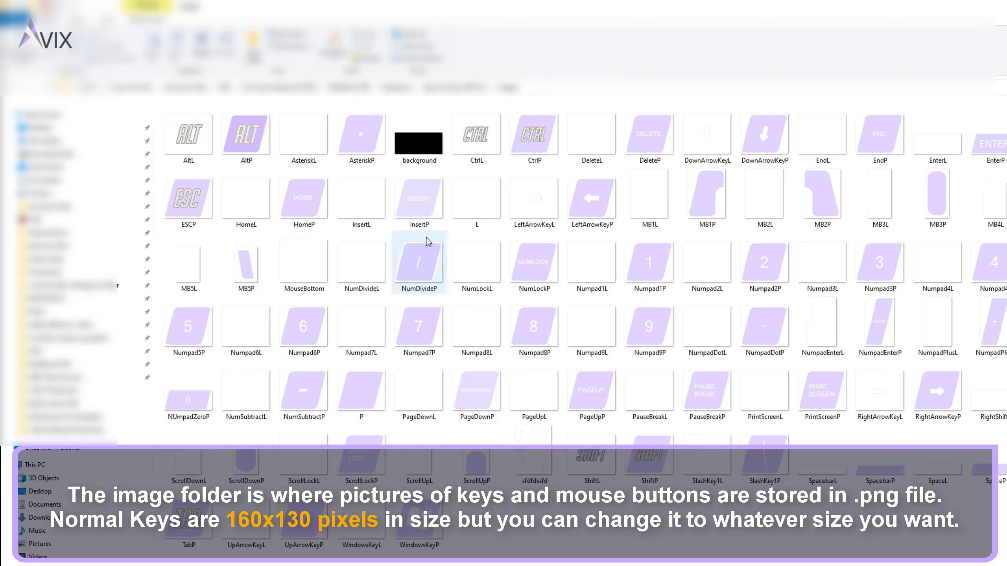
mouse_move(582, 434)
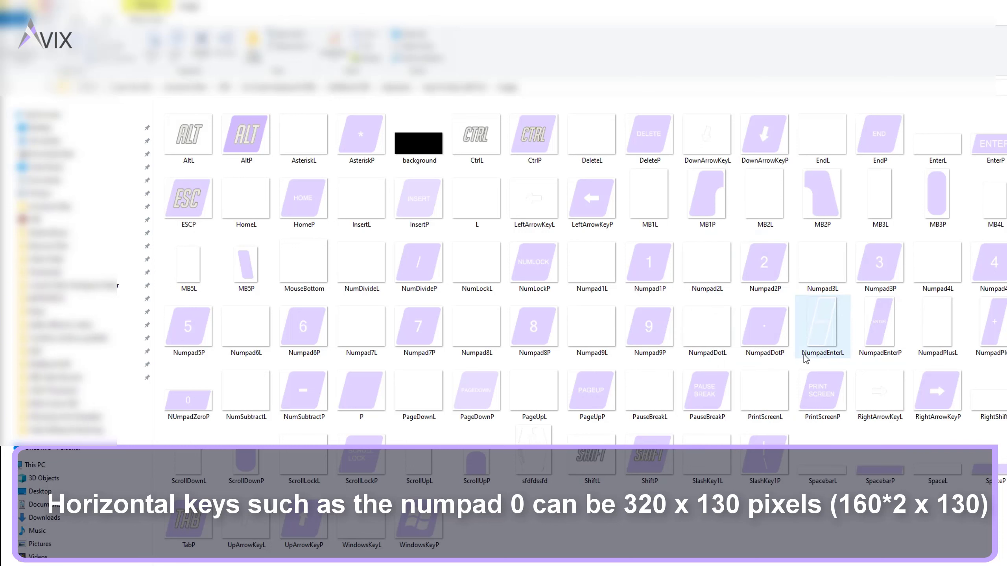
mouse_move(805, 359)
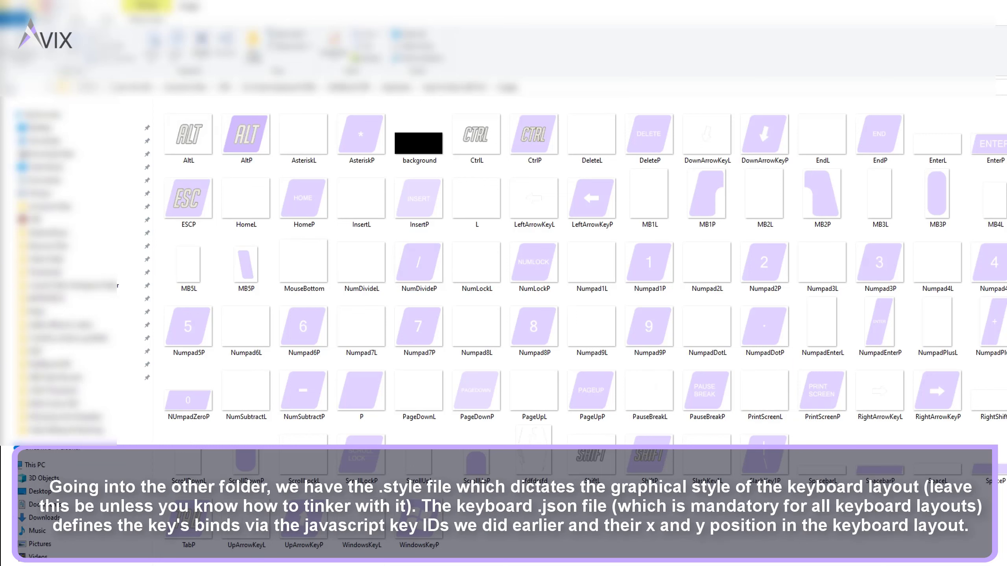
key(alt+Left)
double_click(206, 135)
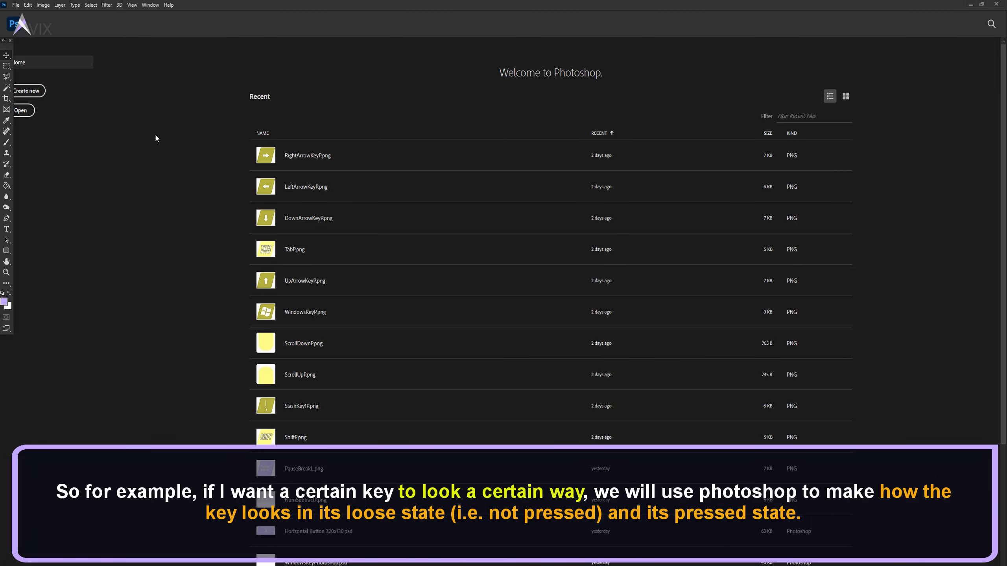
Step: In Photoshop, create a new document 160 pixels wide and 130 pixels high at 72 pixels per inch
click(16, 5)
click(24, 16)
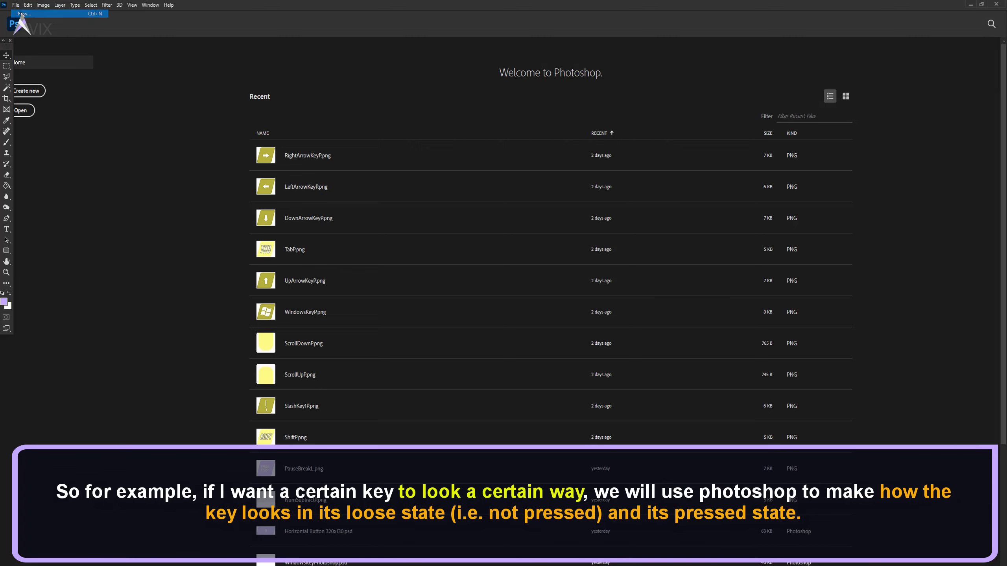
click(441, 143)
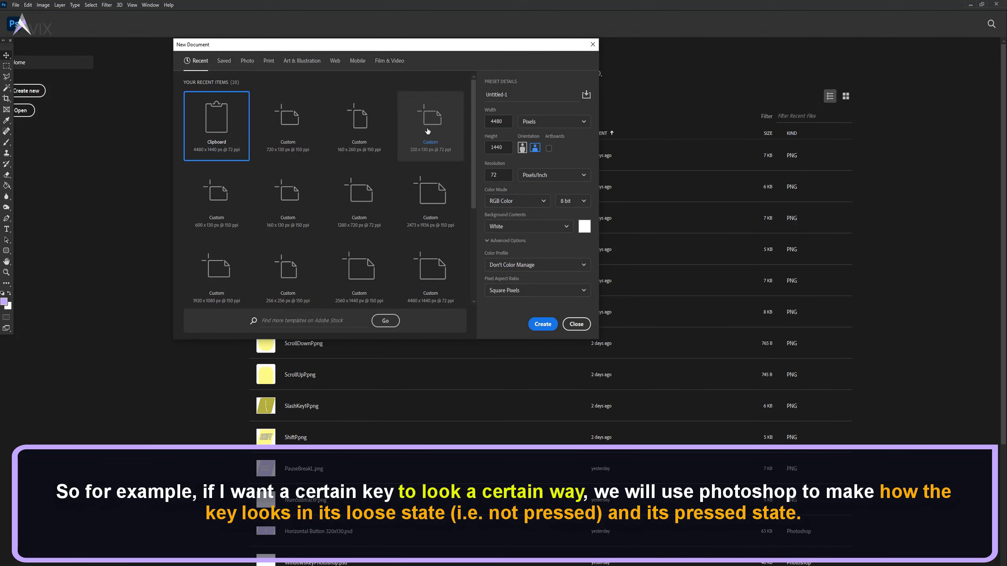
click(428, 131)
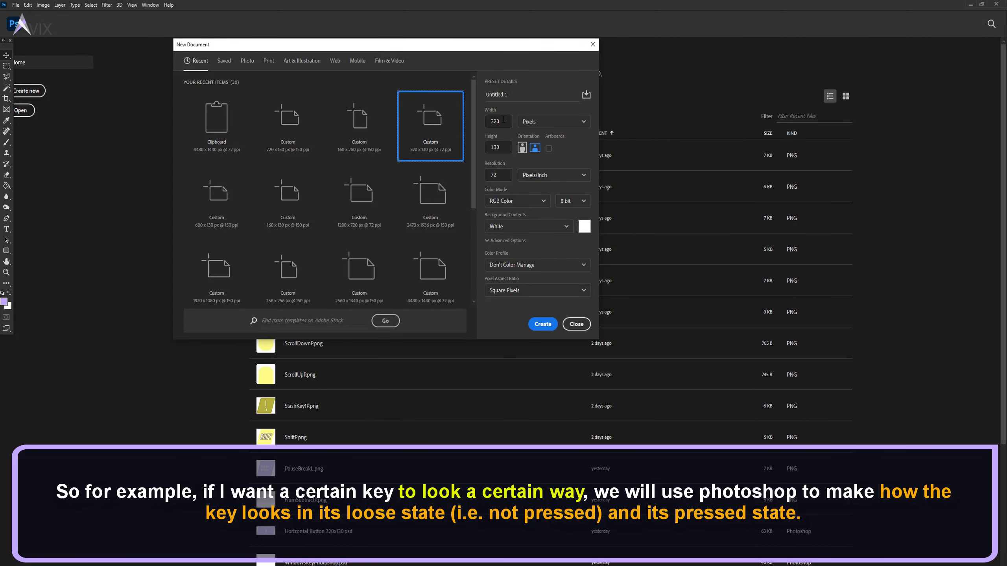
click(503, 120)
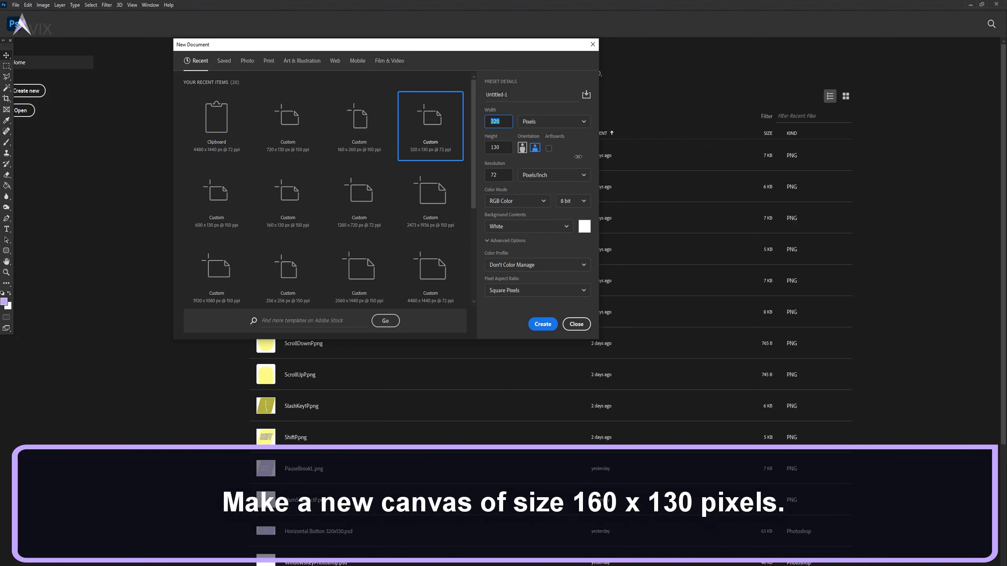
text(160)
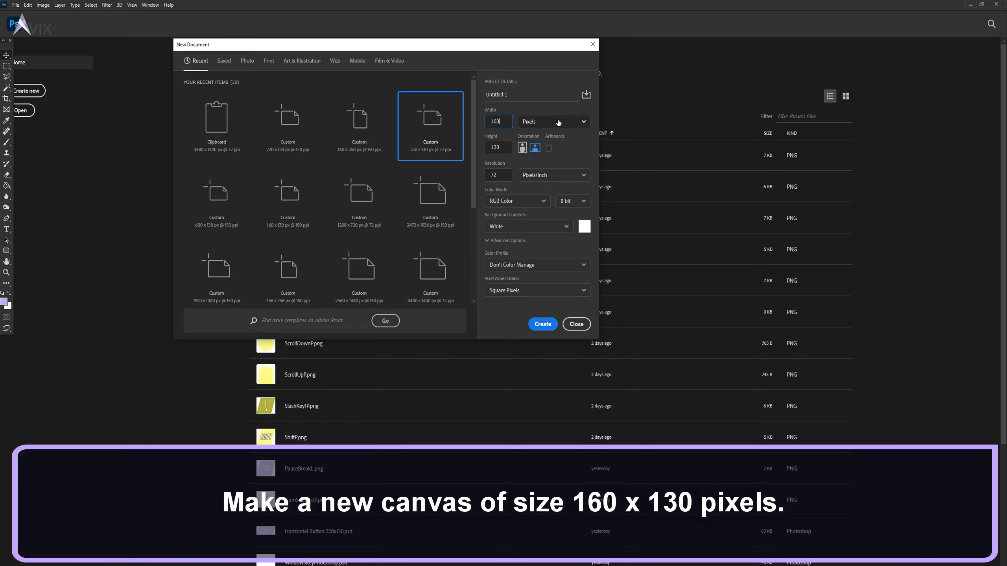
drag(502, 151, 487, 147)
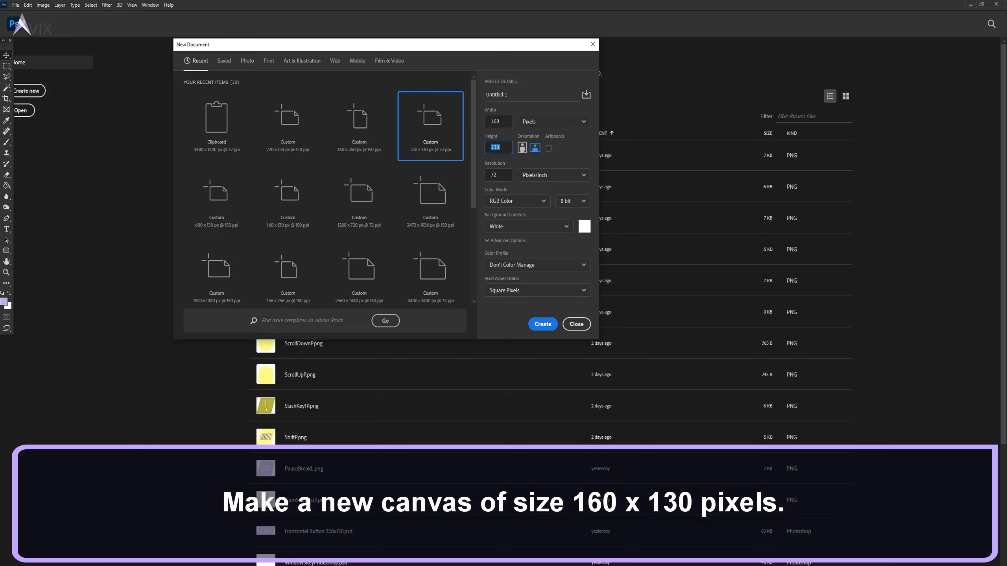
click(543, 324)
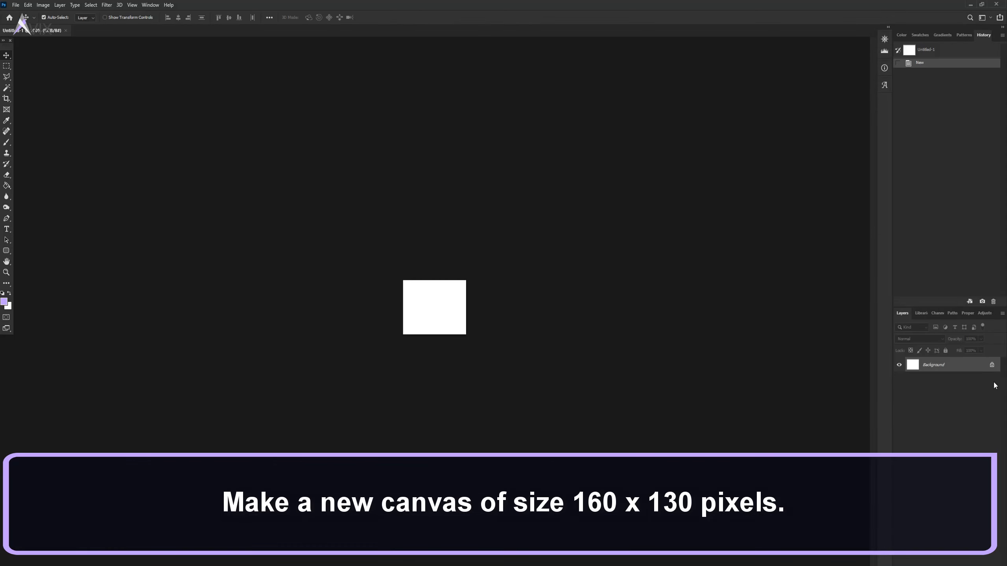
Step: Convert the locked background to a normal layer, add an empty layer and delete the white one for a transparent canvas
click(993, 365)
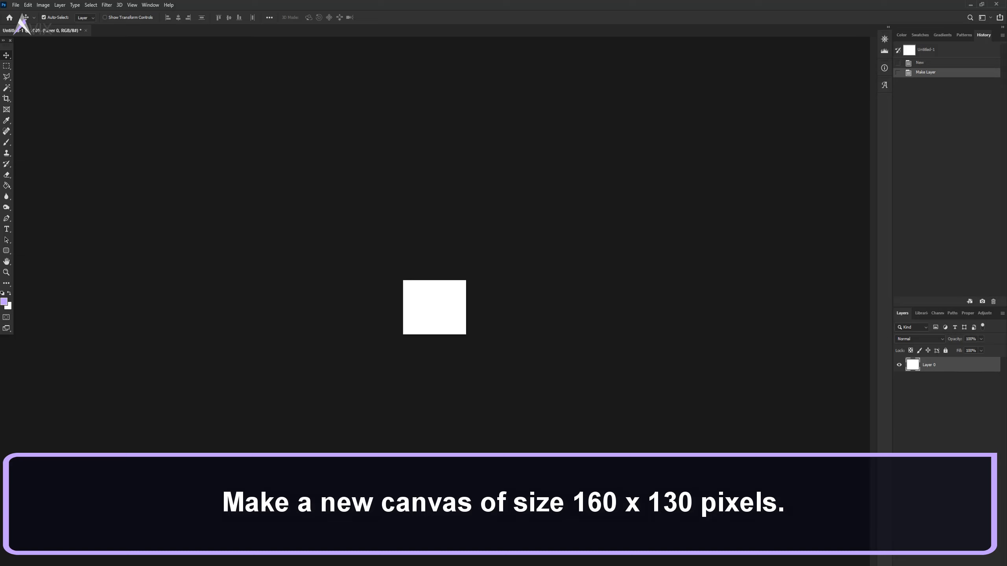
key(ctrl+shift+alt+n)
click(8, 272)
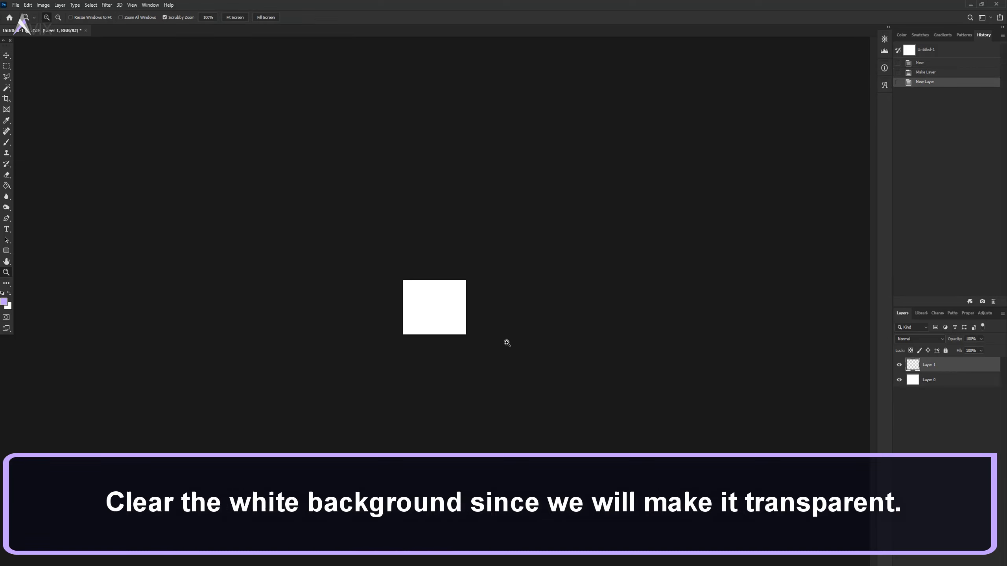
click(425, 336)
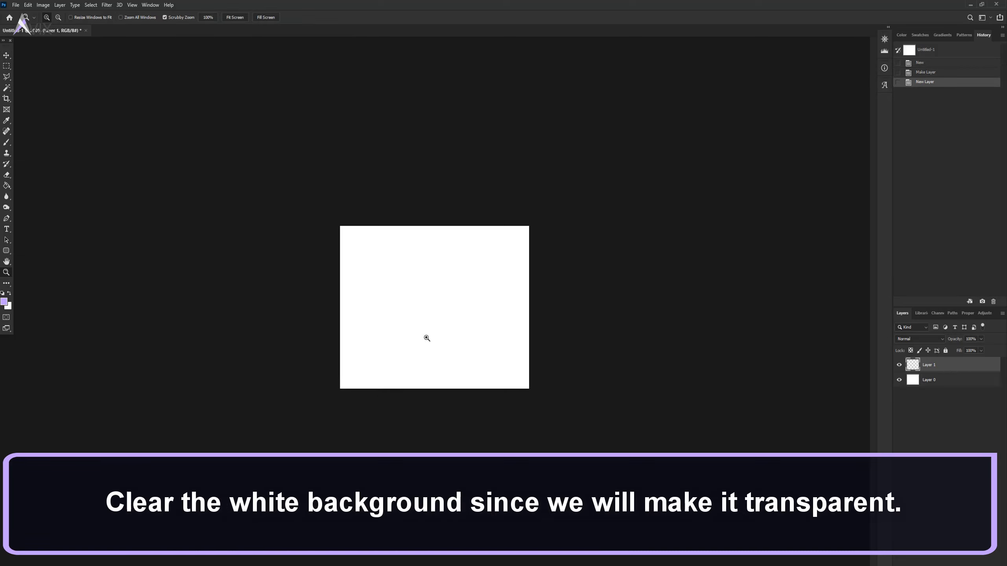
click(947, 382)
key(Delete)
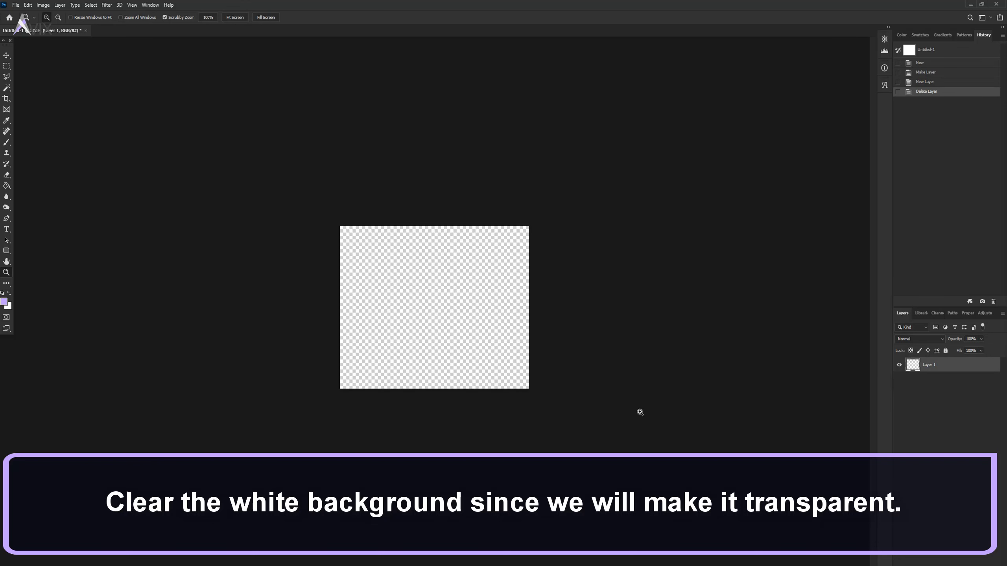
Step: Draw a rounded rectangle outline about 143 by 130 px on the canvas and set its stroke to 5 px
click(7, 251)
click(66, 258)
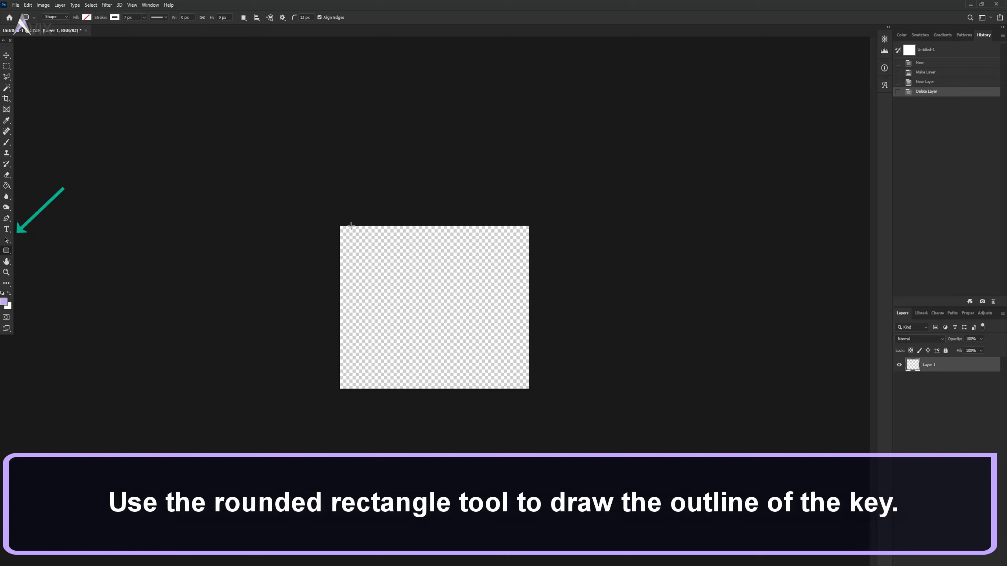
drag(350, 227, 520, 389)
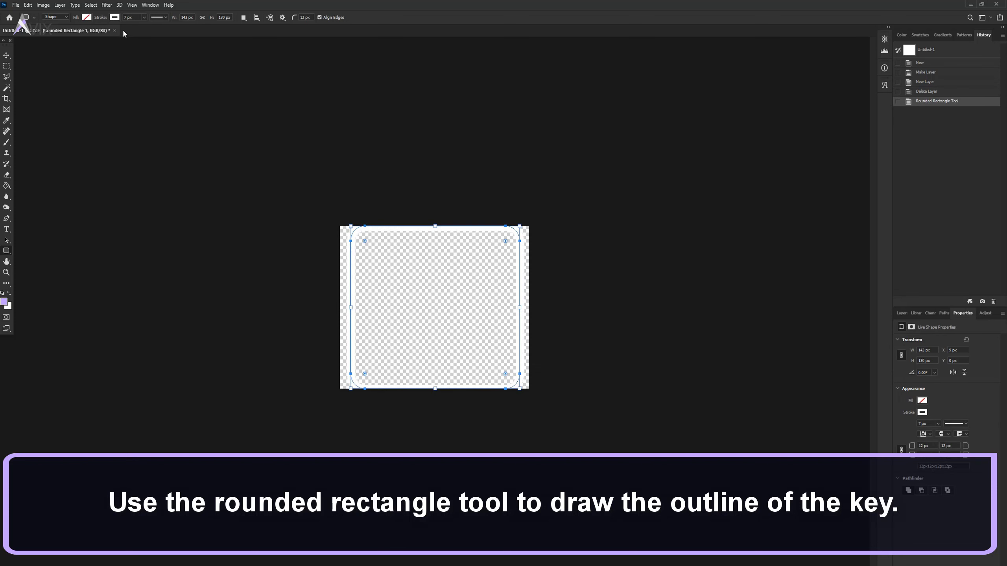
click(131, 17)
text(5)
key(Return)
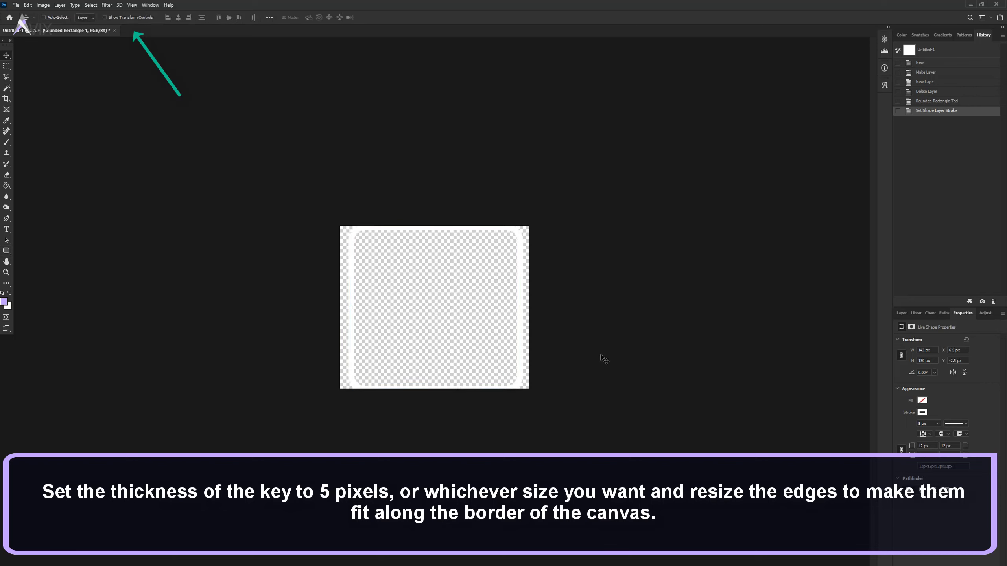
Step: Widen the rounded rectangle with Free Transform so both its sides meet the canvas borders
key(ctrl+t)
drag(522, 305, 529, 306)
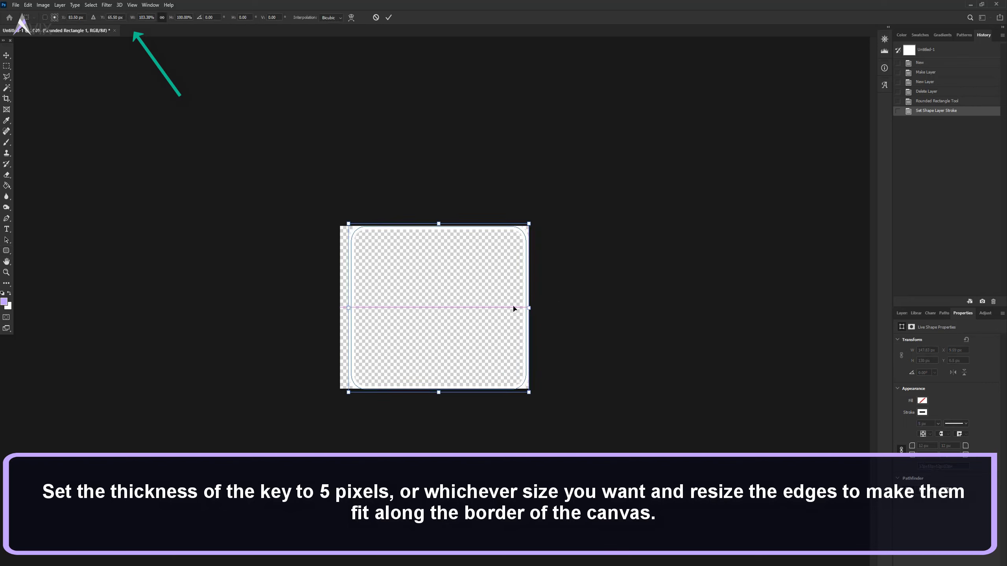
drag(348, 306, 341, 307)
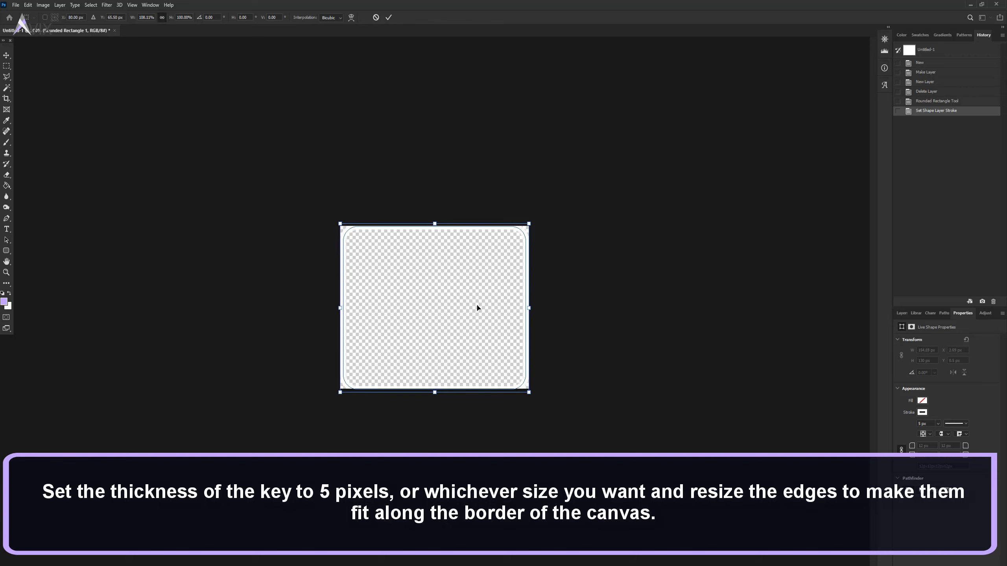
key(Return)
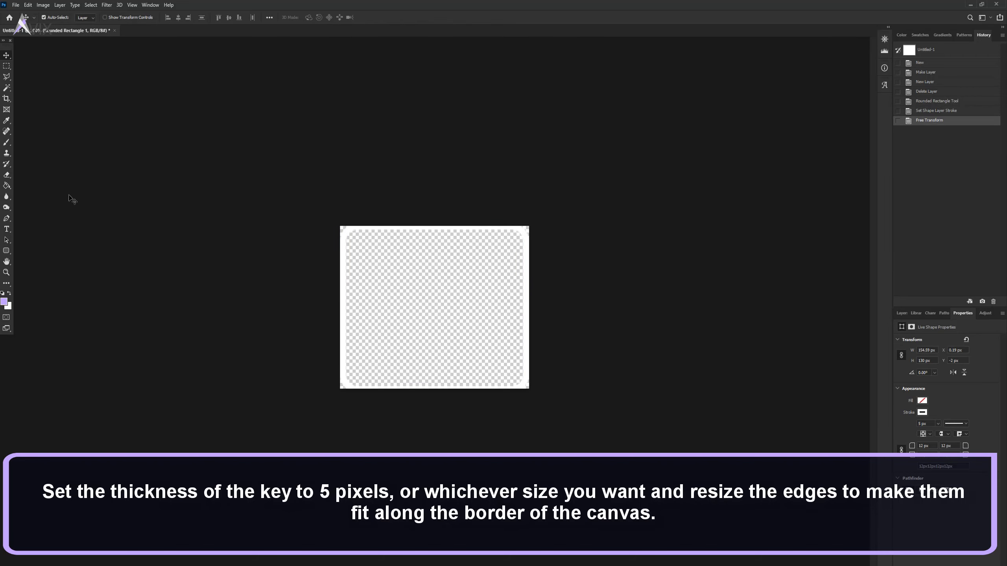
Step: Skew the rounded rectangle by shifting its upper edge to the right to slant the key outline
click(28, 5)
mouse_move(77, 199)
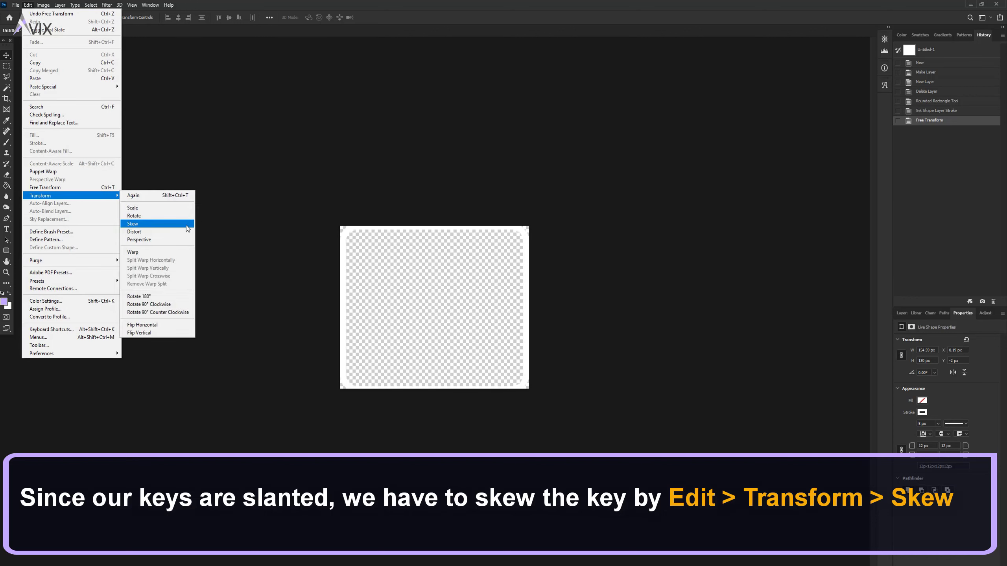
click(134, 223)
drag(435, 225, 481, 227)
drag(348, 375, 345, 375)
key(Return)
Step: Narrow the slanted outline with Free Transform so its right side fits within the canvas
key(ctrl+t)
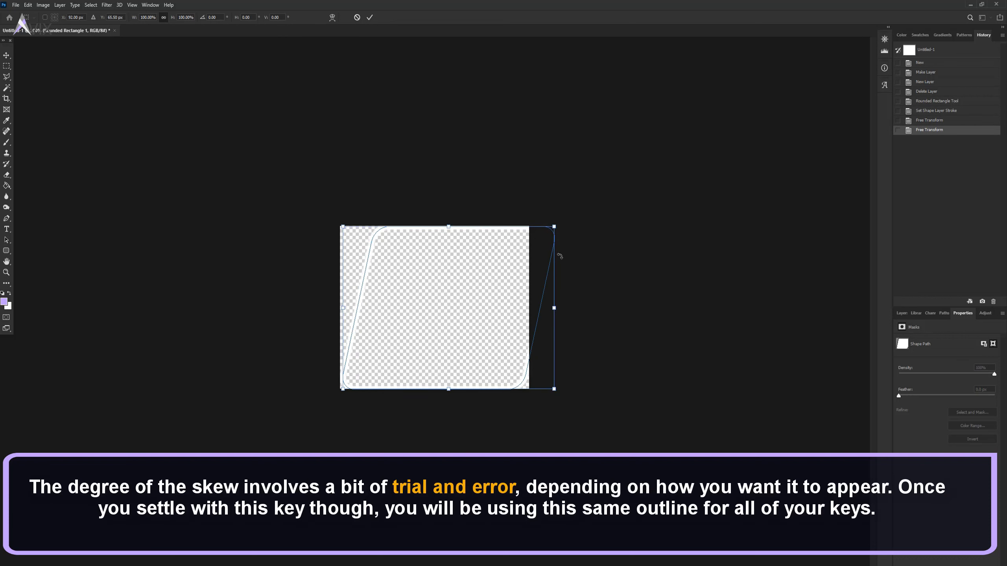
drag(553, 309, 529, 315)
key(Return)
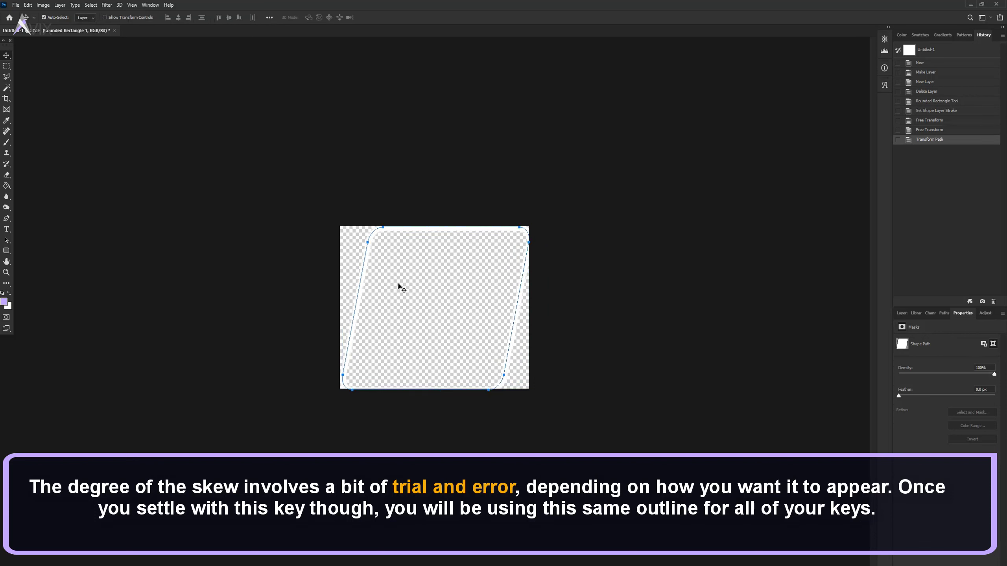
Step: Add a new layer above the slanted outline and place a single quote character on it with the Horizontal Type tool
click(491, 278)
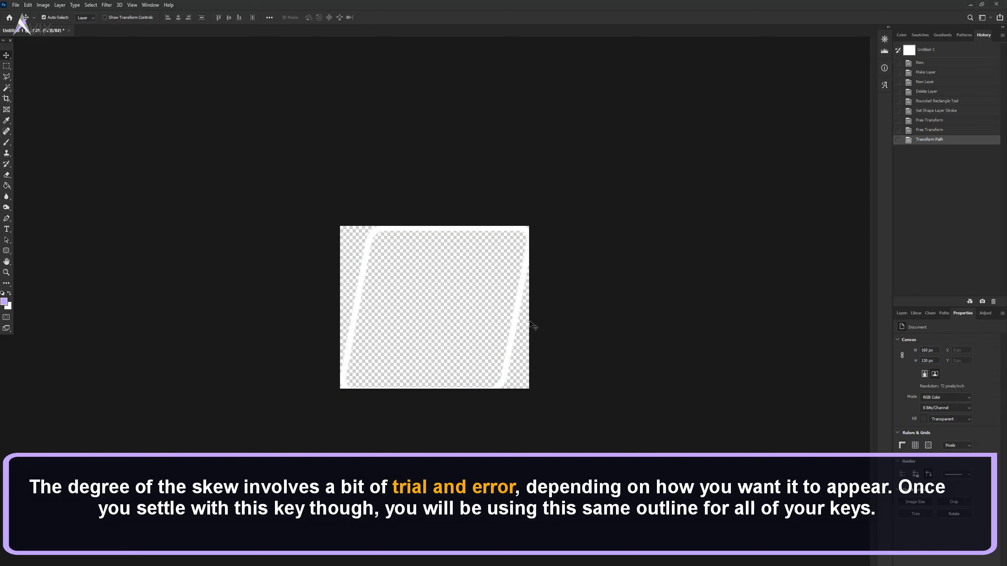
click(902, 314)
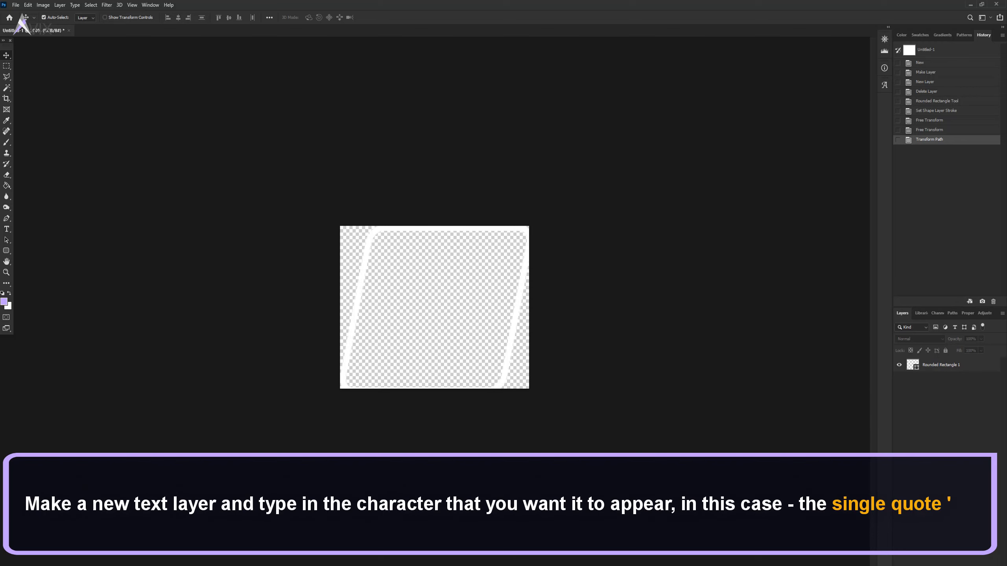
key(ctrl+shift+alt+n)
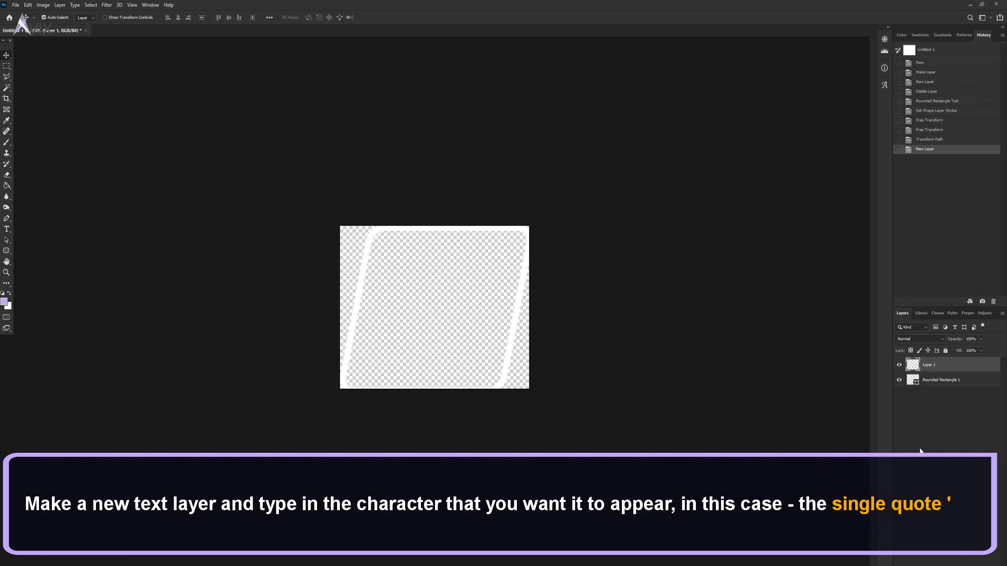
click(7, 229)
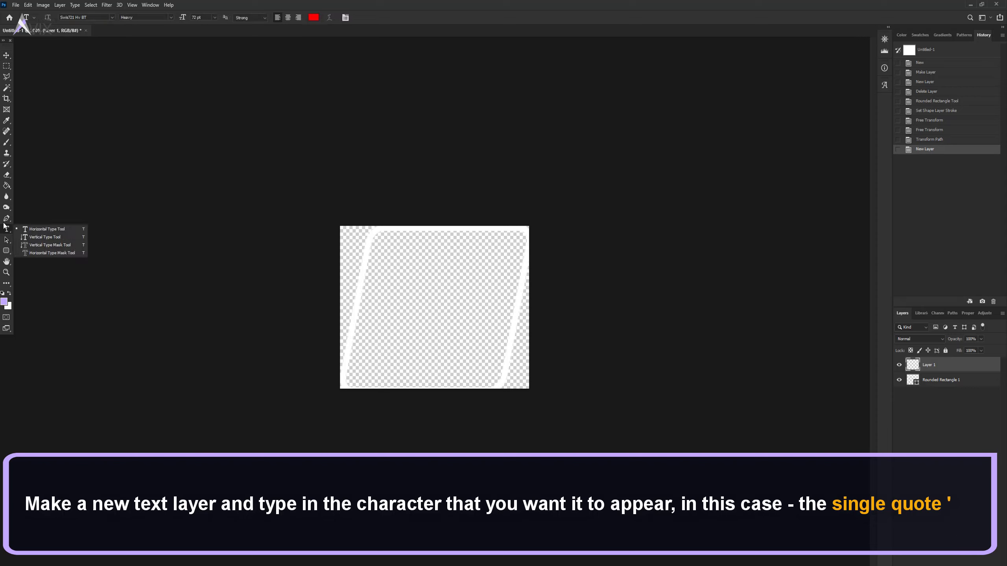
click(24, 231)
click(423, 325)
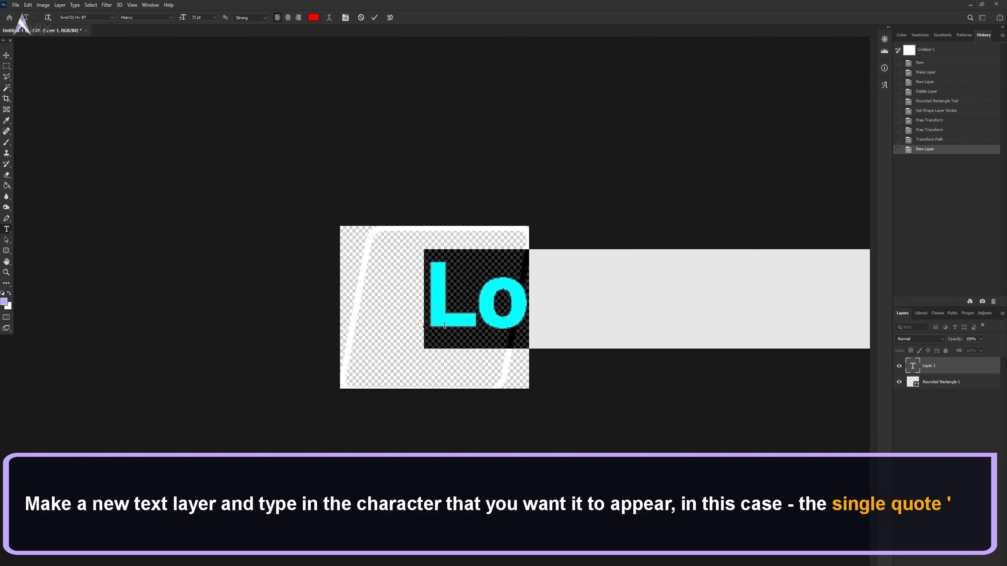
key(BackSpace)
text(')
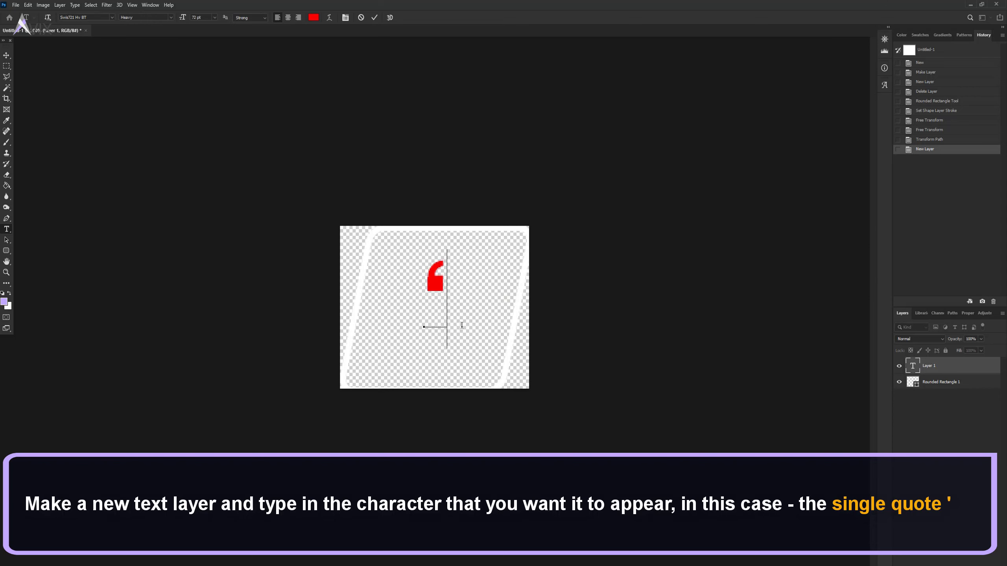
key(BackSpace)
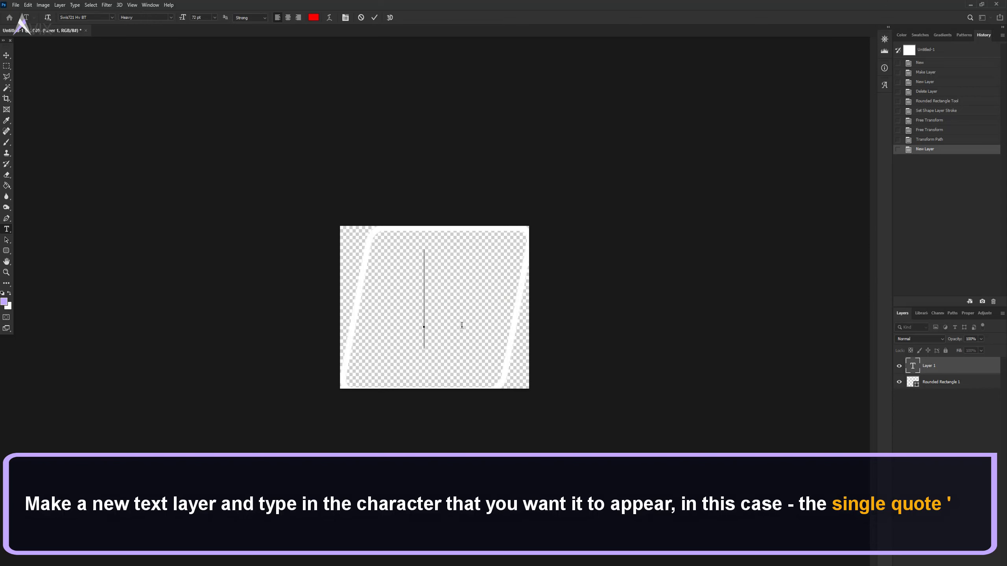
text(')
Step: Set the font of the single quote text to Microsoft Sans Serif and commit the text
key(ctrl+a)
click(109, 17)
text(mic)
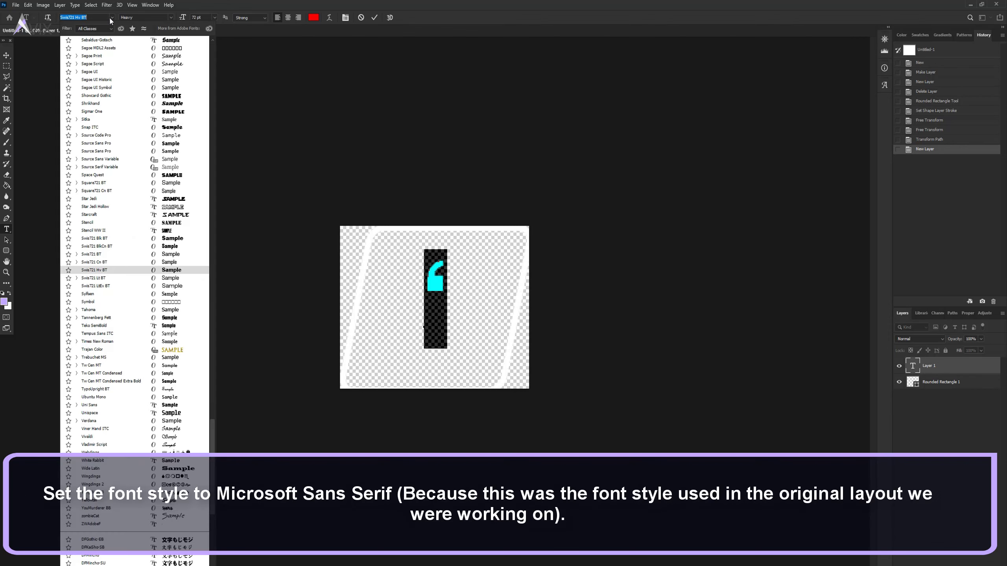
text(rosoft sans Serif)
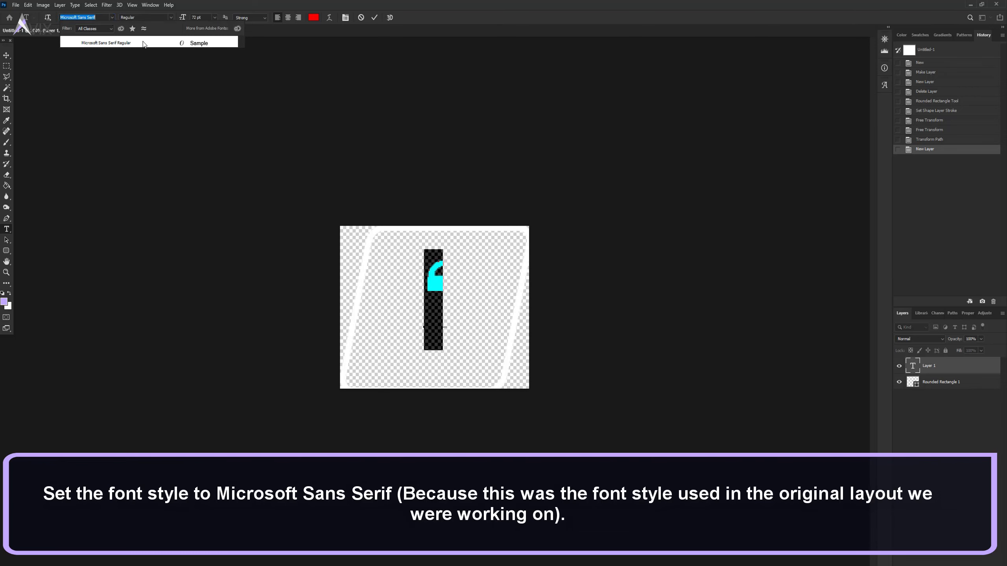
click(148, 43)
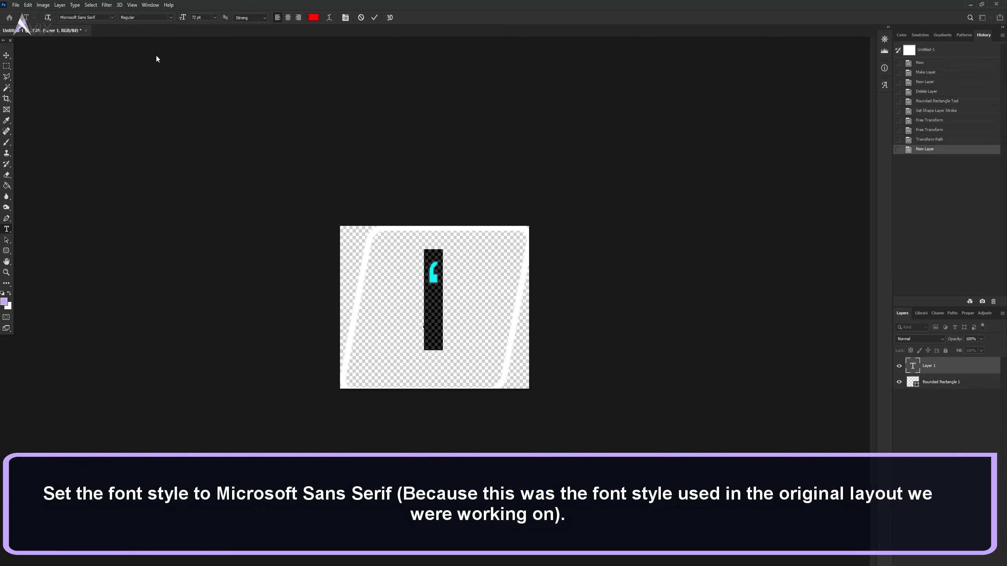
click(6, 55)
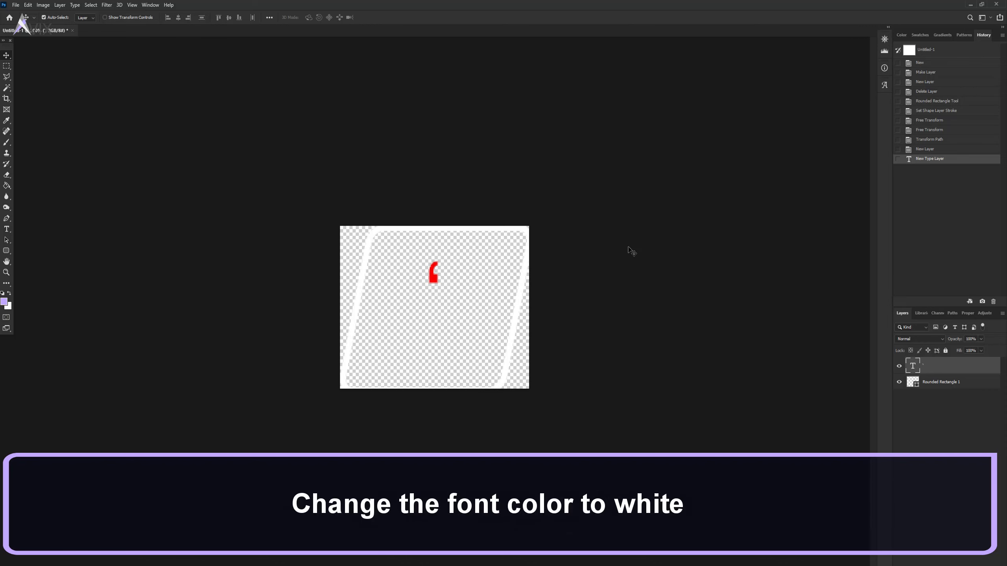
Step: Change the single quote's text color to white and commit the edit
click(7, 229)
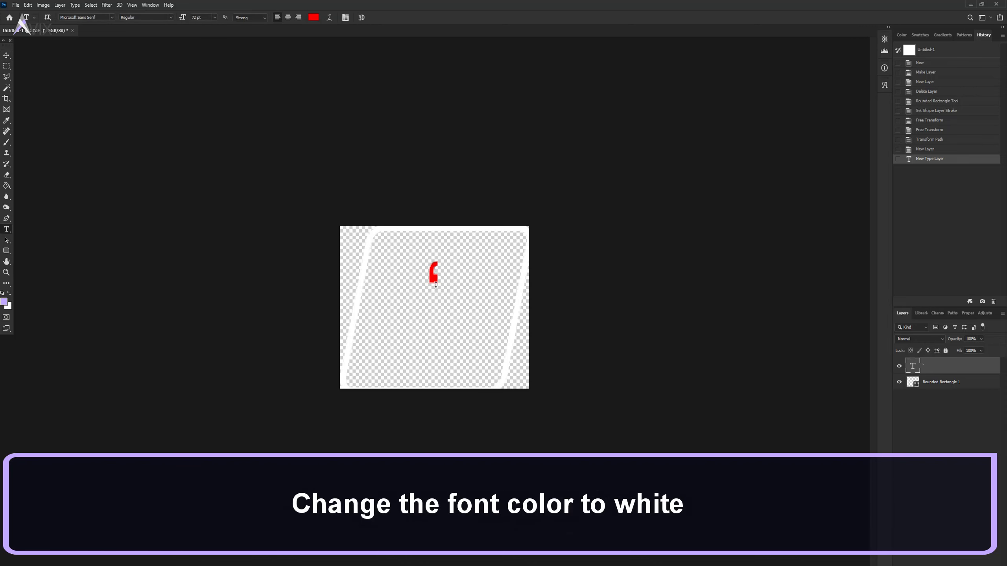
drag(439, 284, 412, 286)
click(8, 294)
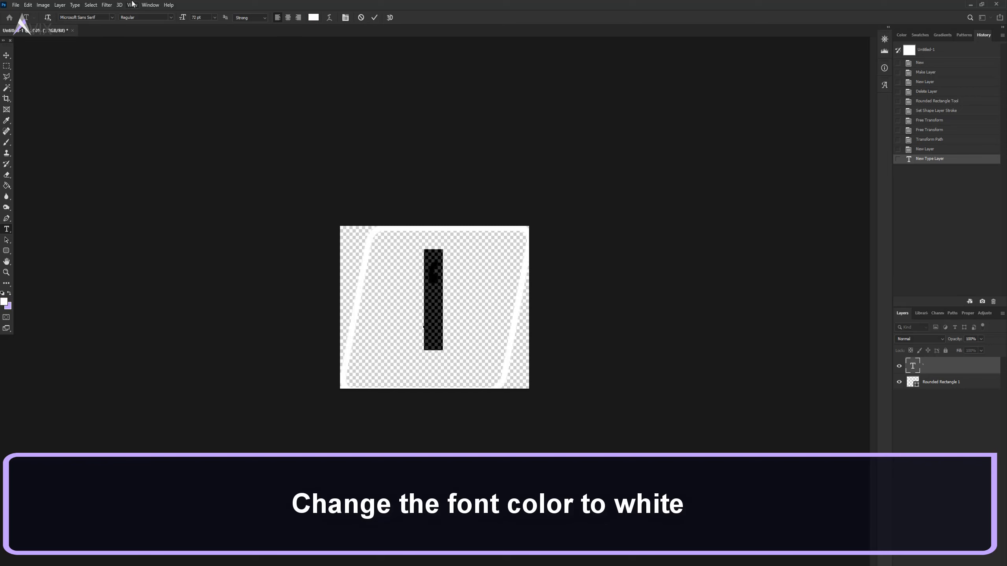
click(314, 18)
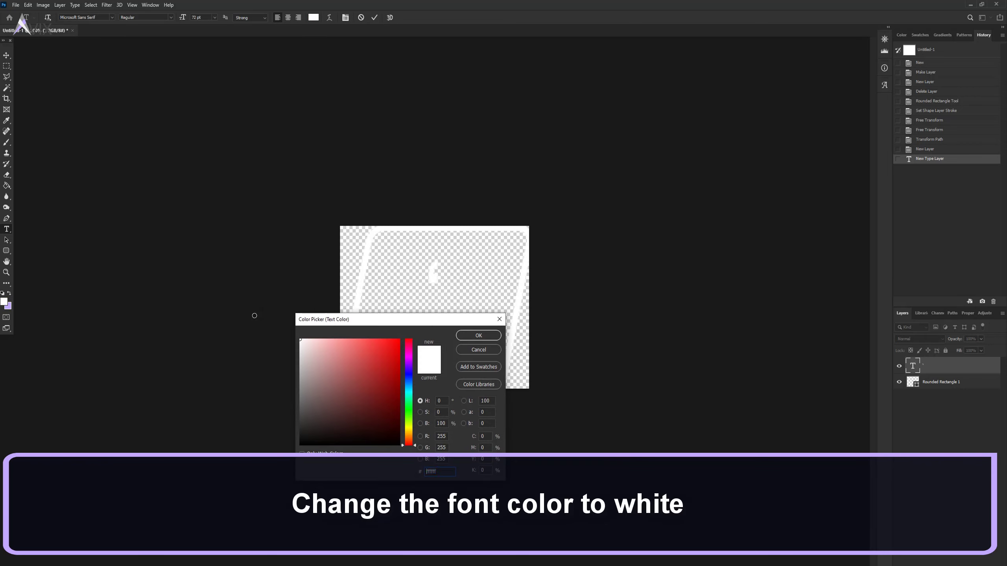
click(487, 336)
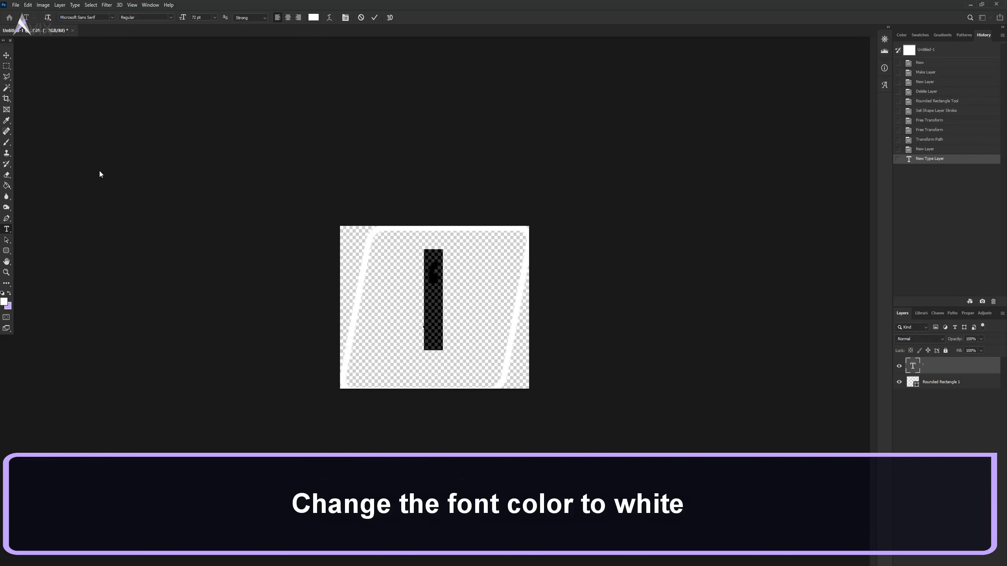
click(6, 57)
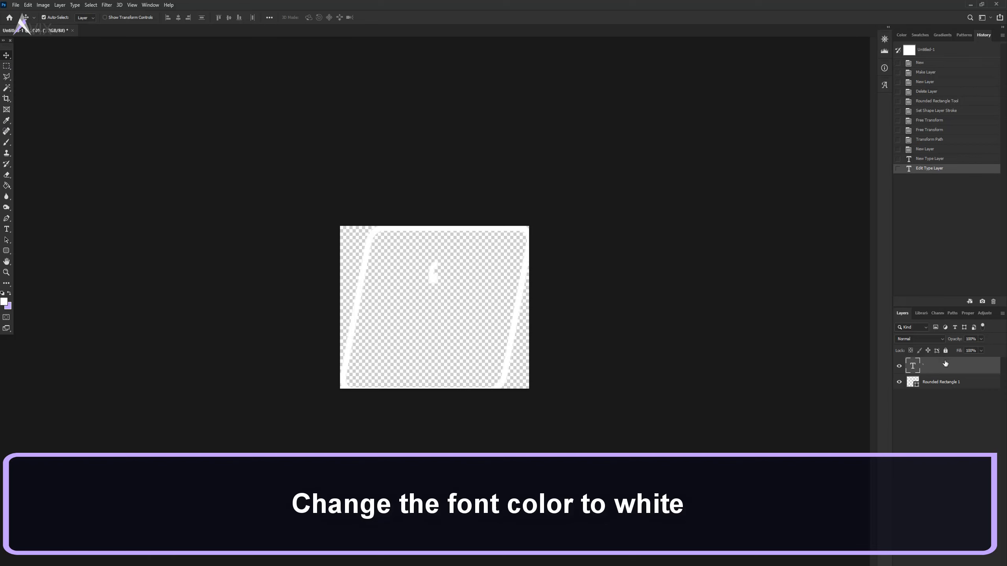
Step: Shrink the slanted outline slightly in height and width with Free Transform to fit inside the canvas, and select the quote text layer
click(960, 384)
key(ctrl+t)
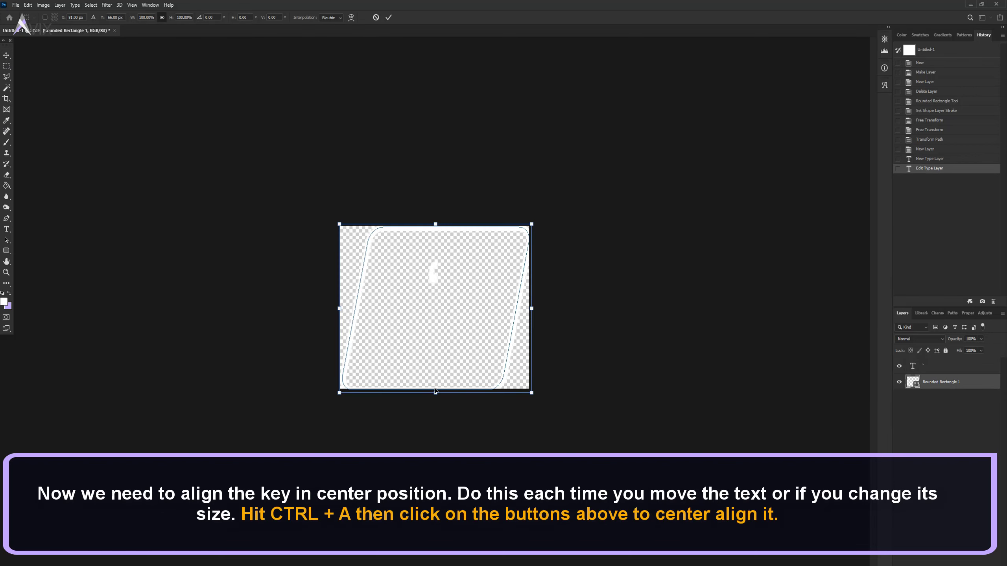
drag(436, 392, 437, 388)
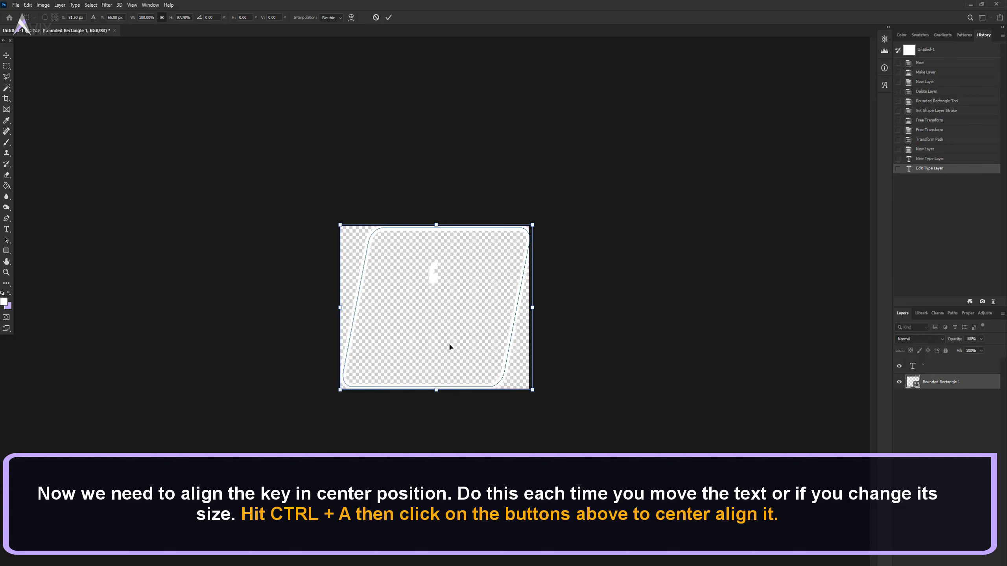
key(Return)
key(ctrl+t)
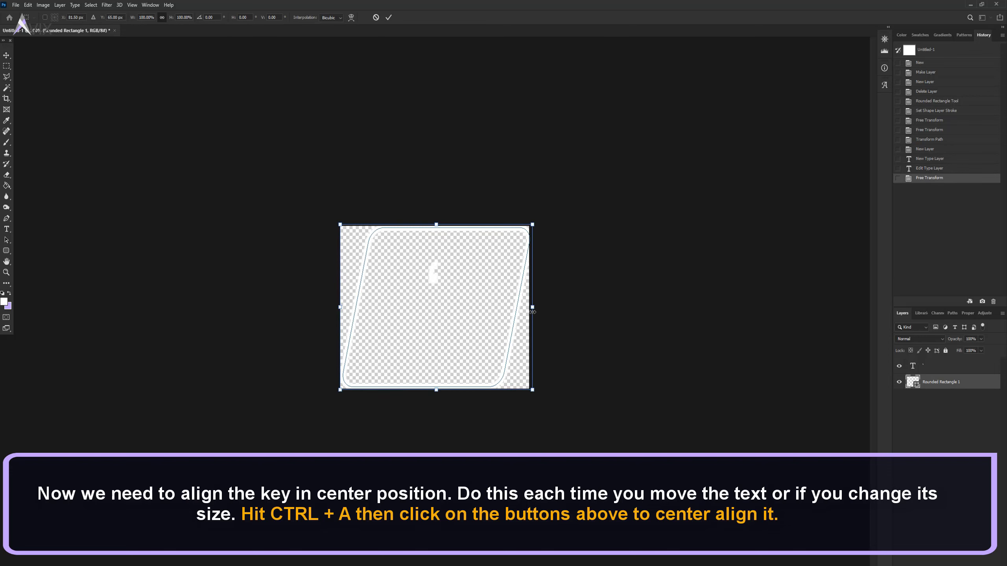
drag(533, 312, 548, 294)
key(Return)
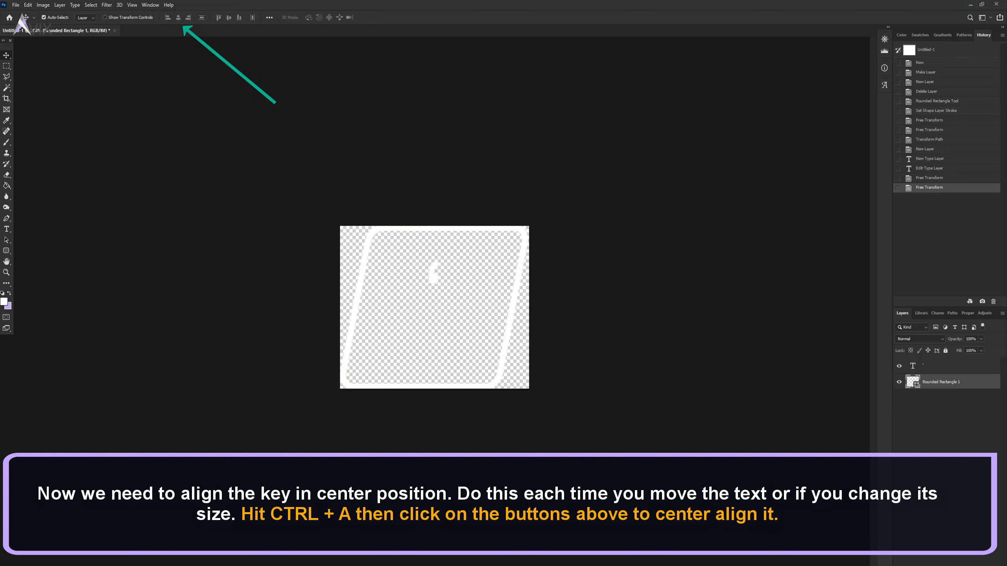
click(918, 363)
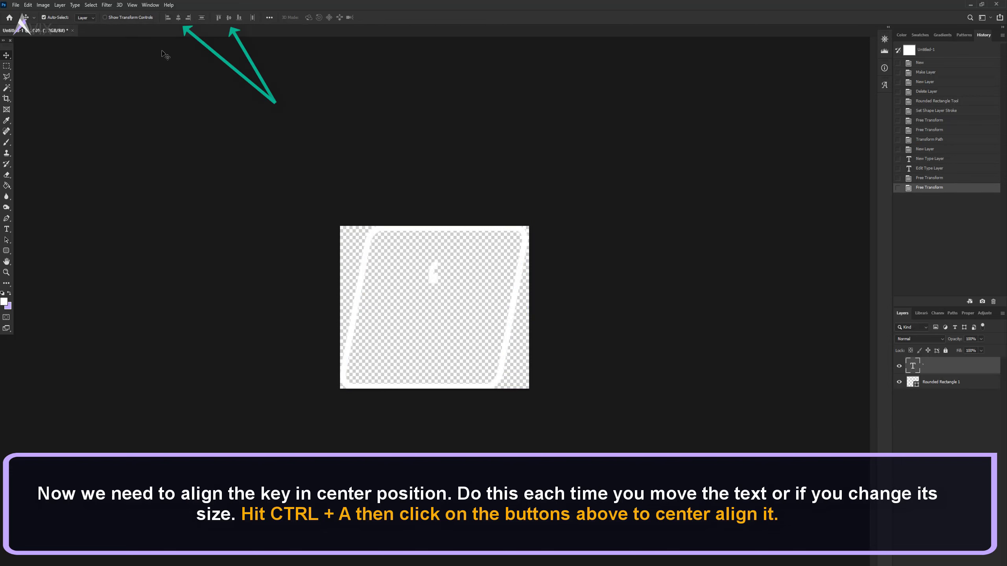
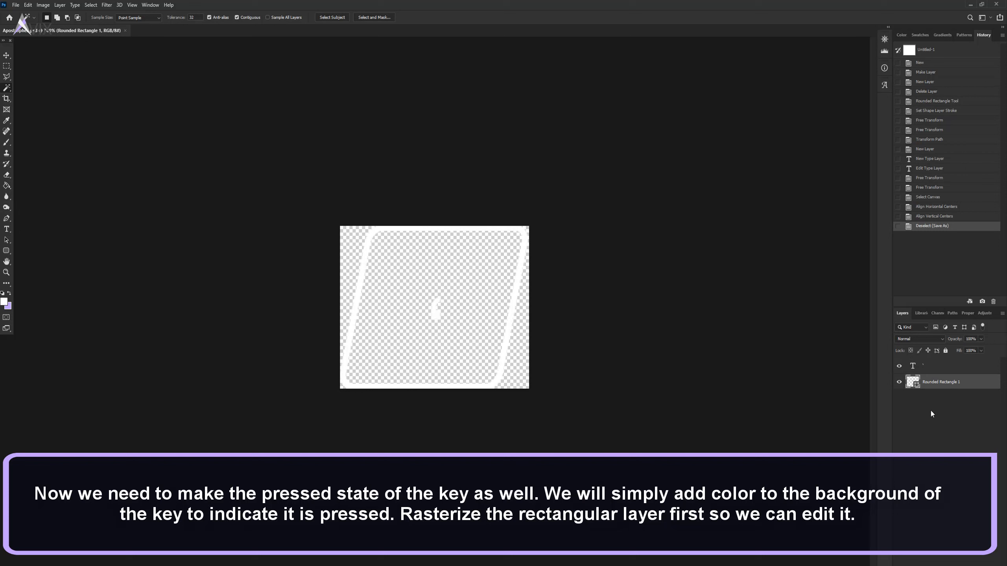
Step: Rasterize the rounded rectangle layer and select the area inside its slanted outline with the Magic Wand
right_click(952, 384)
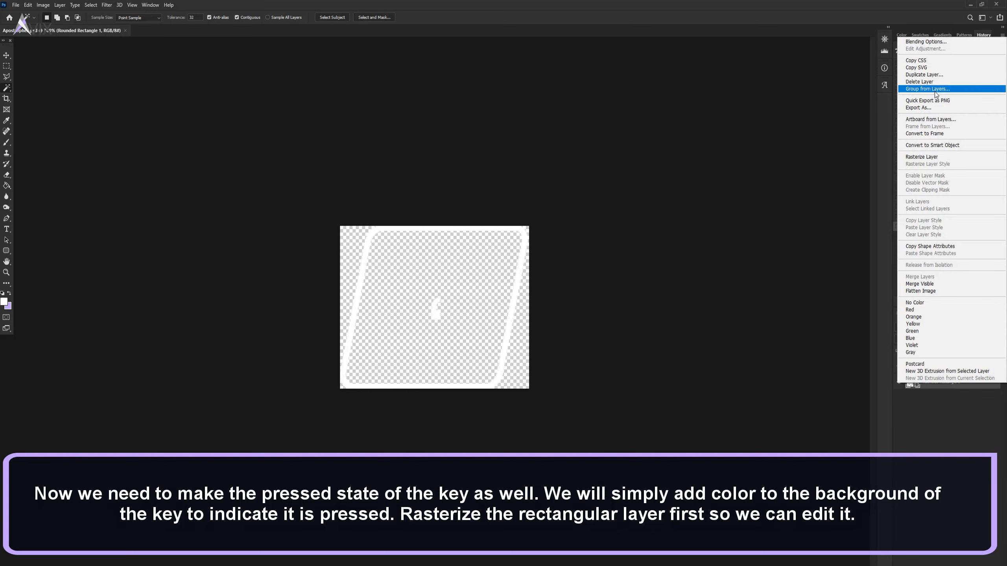
click(921, 156)
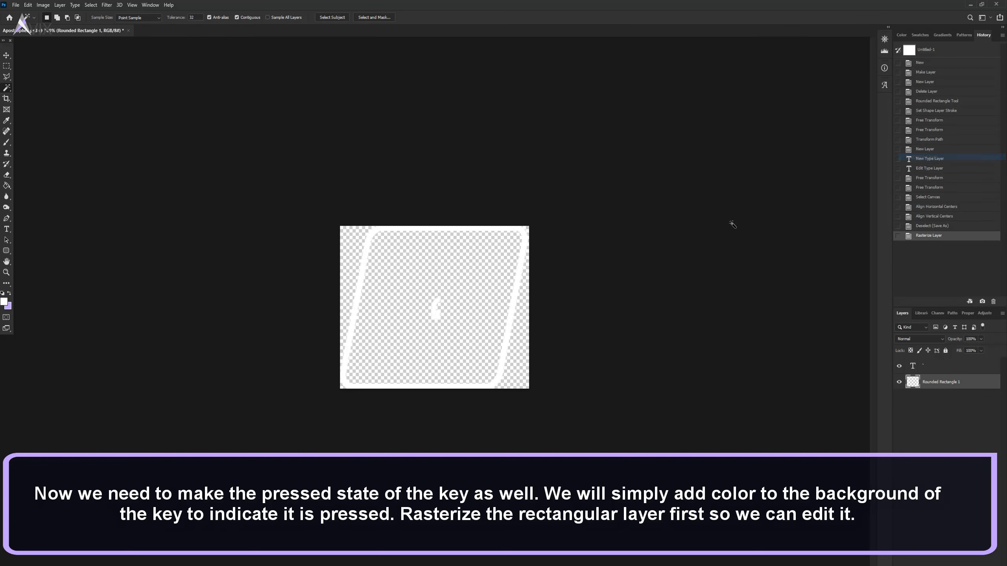
click(488, 258)
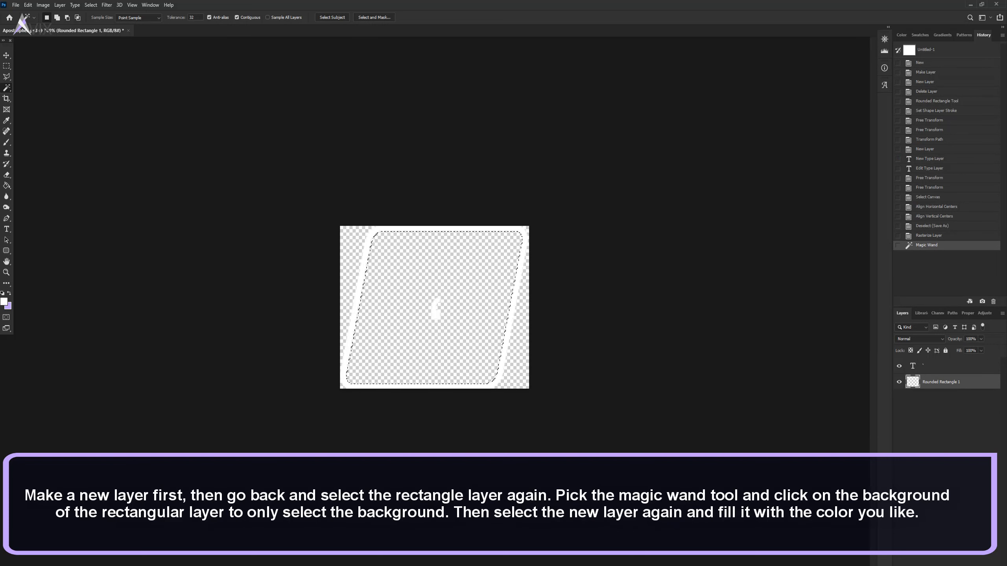
Step: Add a new layer above the outline layer and fill the selected key background with light purple using the Paint Bucket
key(ctrl+shift+alt+n)
click(7, 188)
click(9, 293)
click(478, 282)
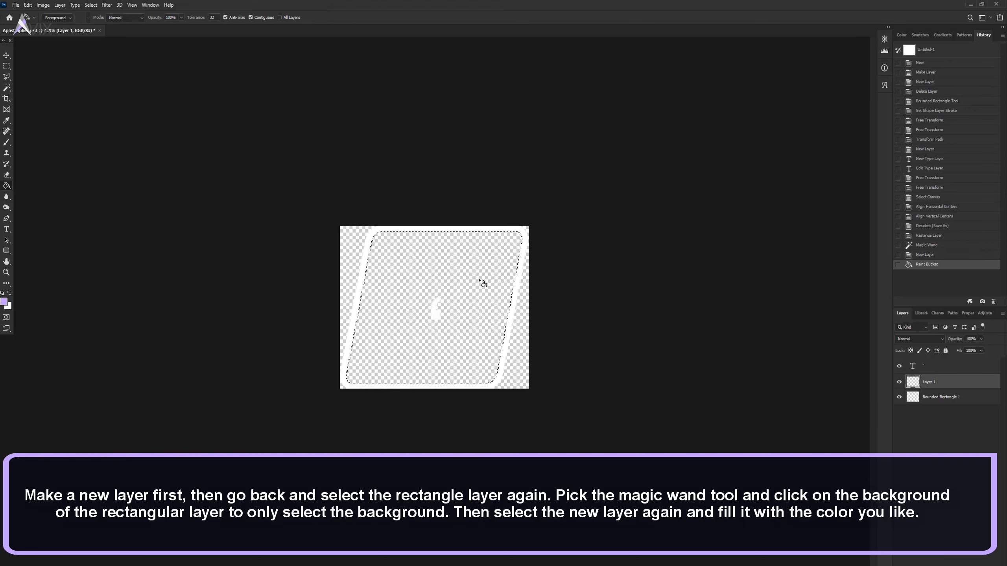
Step: Set the opacity of the purple fill layer to 50% and deselect the key background
click(970, 339)
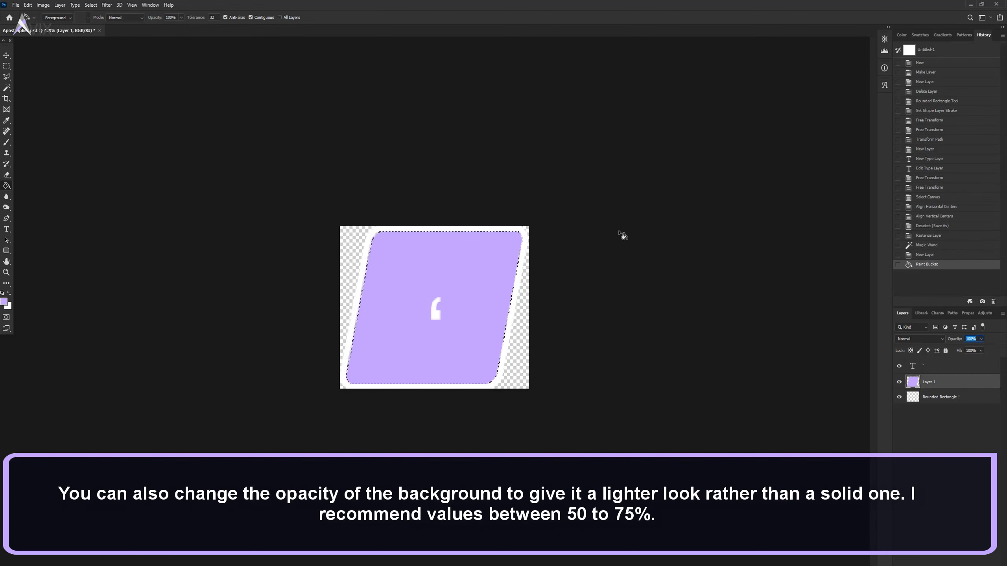
text(50)
key(Return)
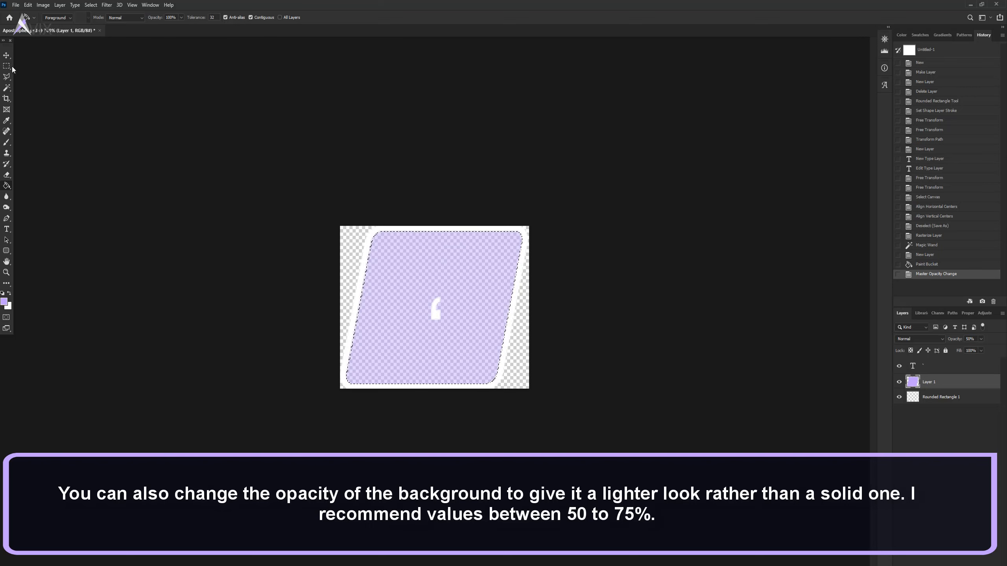
key(l)
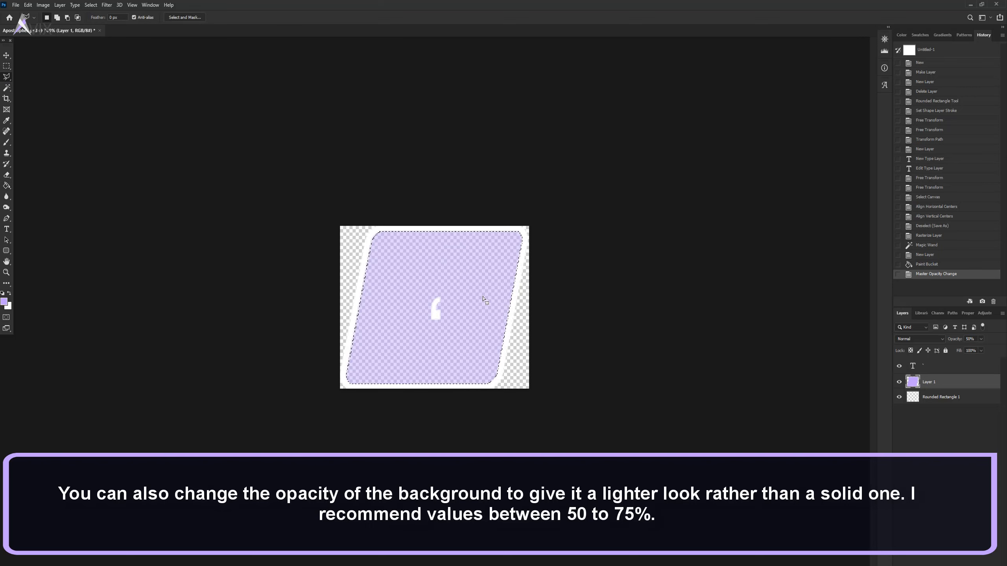
key(ctrl+d)
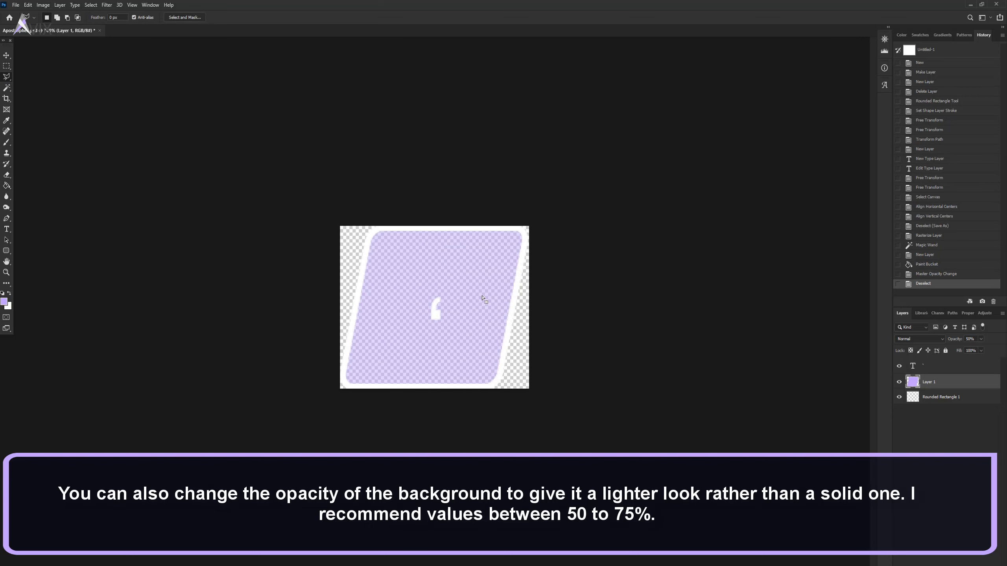
Step: Save the pressed-state key design as a PNG image named ApostropheP
click(16, 6)
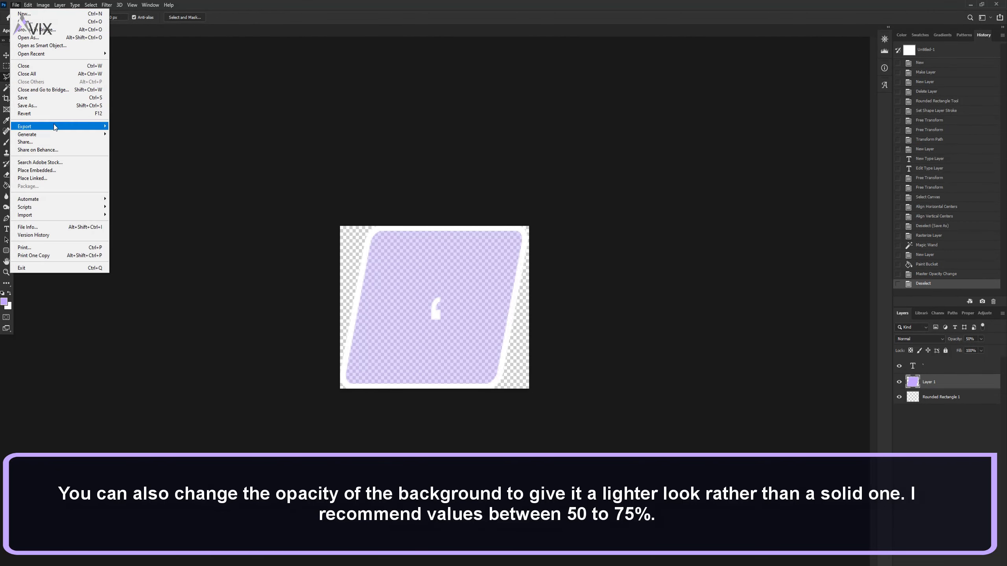
click(28, 105)
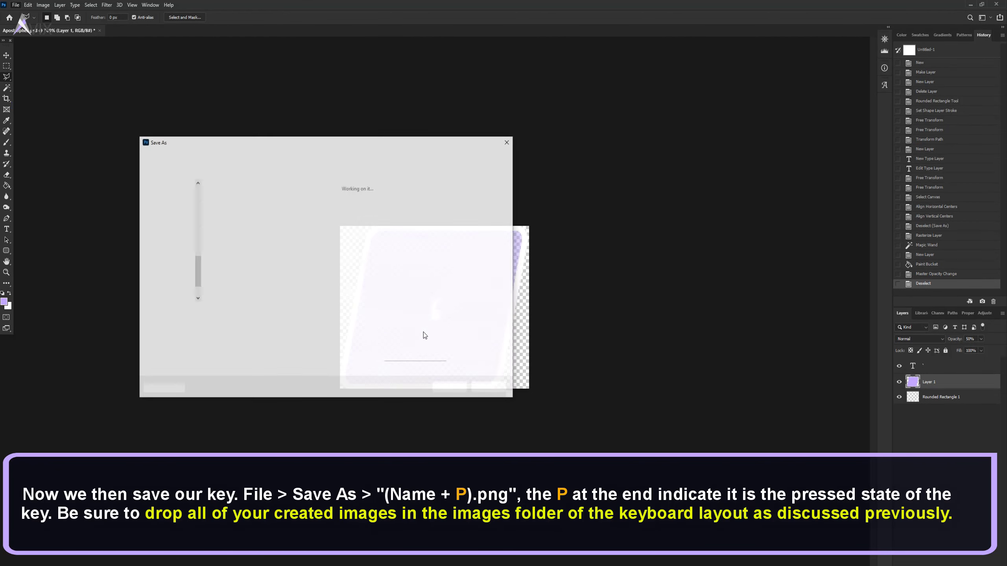
click(284, 322)
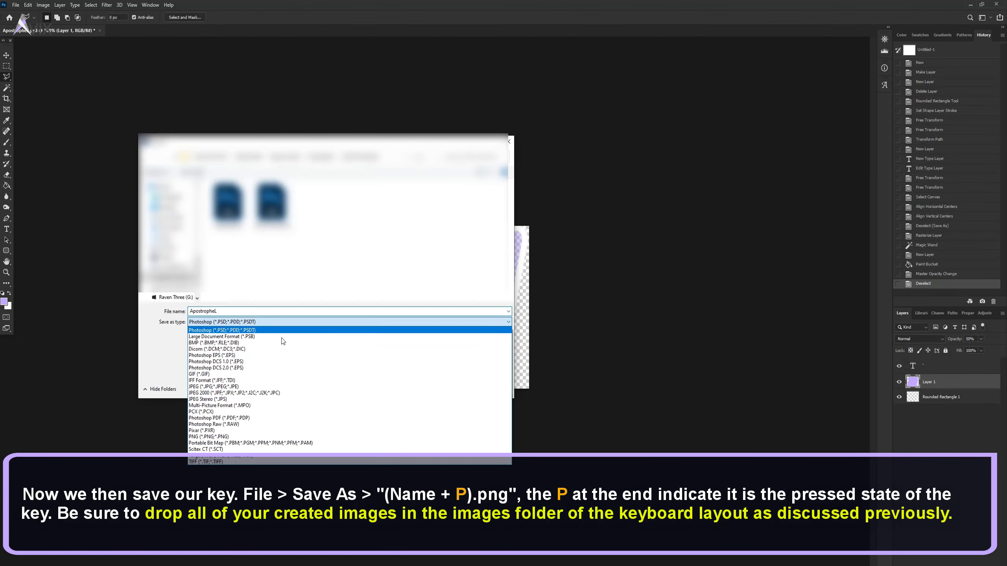
click(278, 437)
click(294, 311)
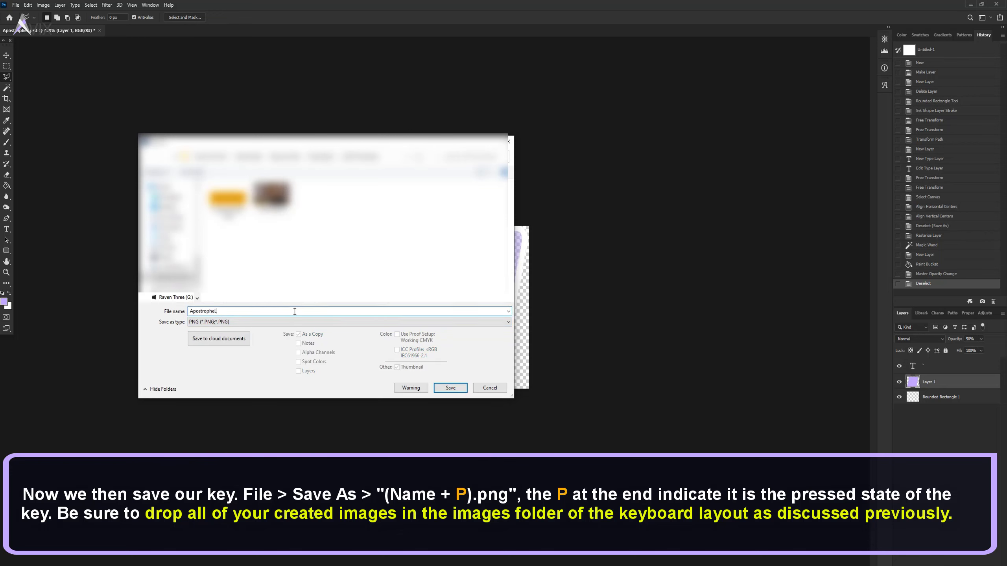
key(BackSpace)
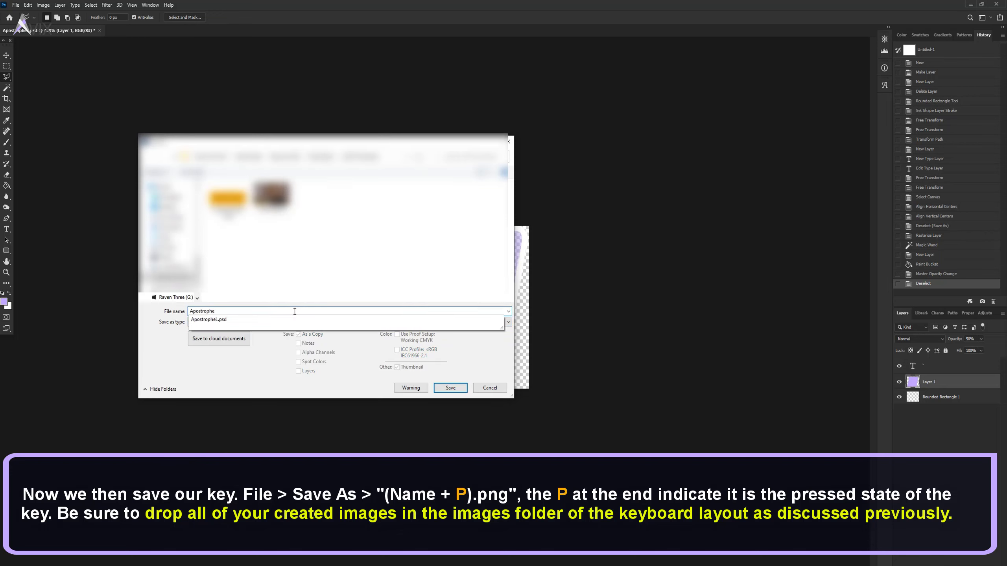
text(P)
key(Return)
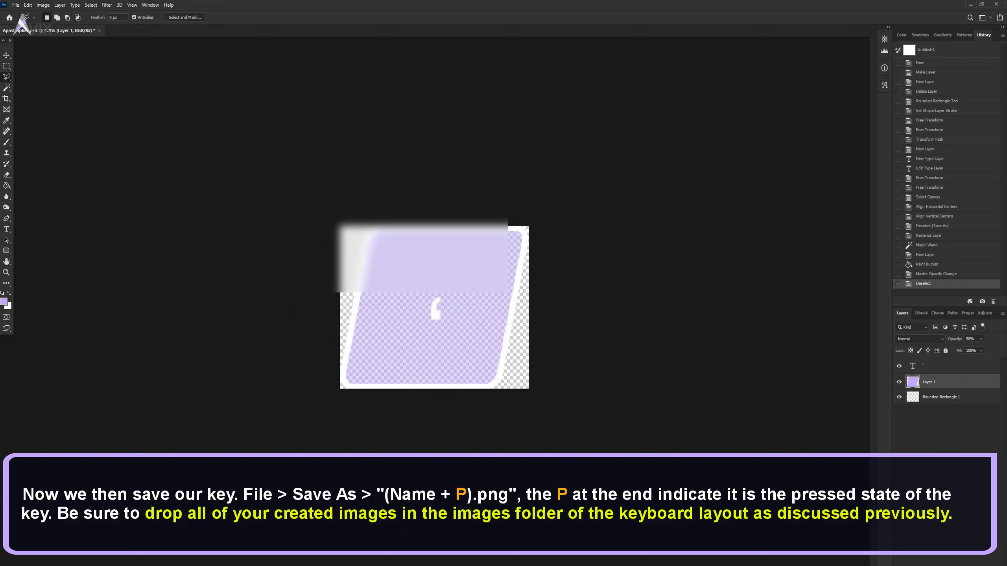
click(421, 131)
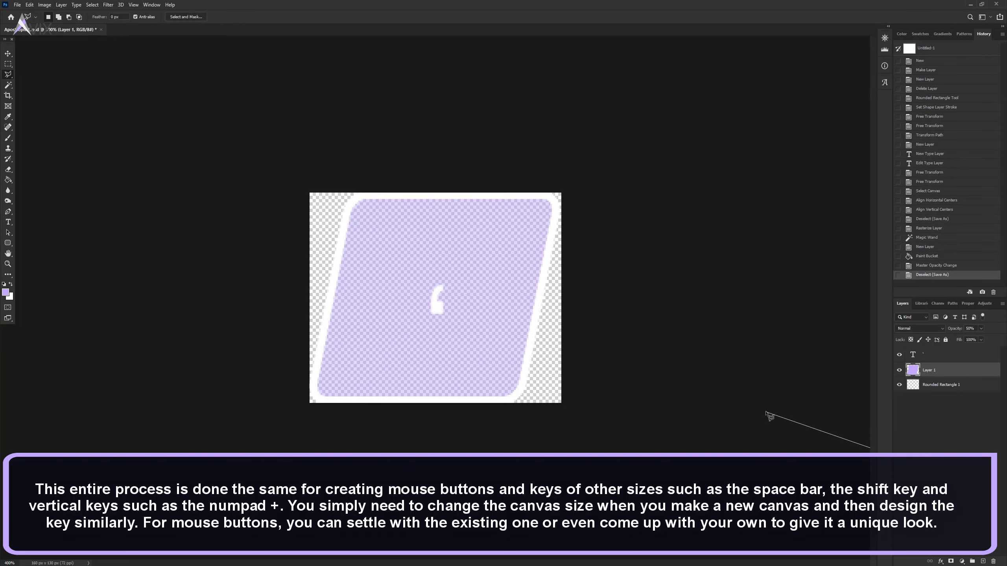
Step: Replace the quote character on the key with the letter M
click(9, 223)
drag(441, 293, 426, 297)
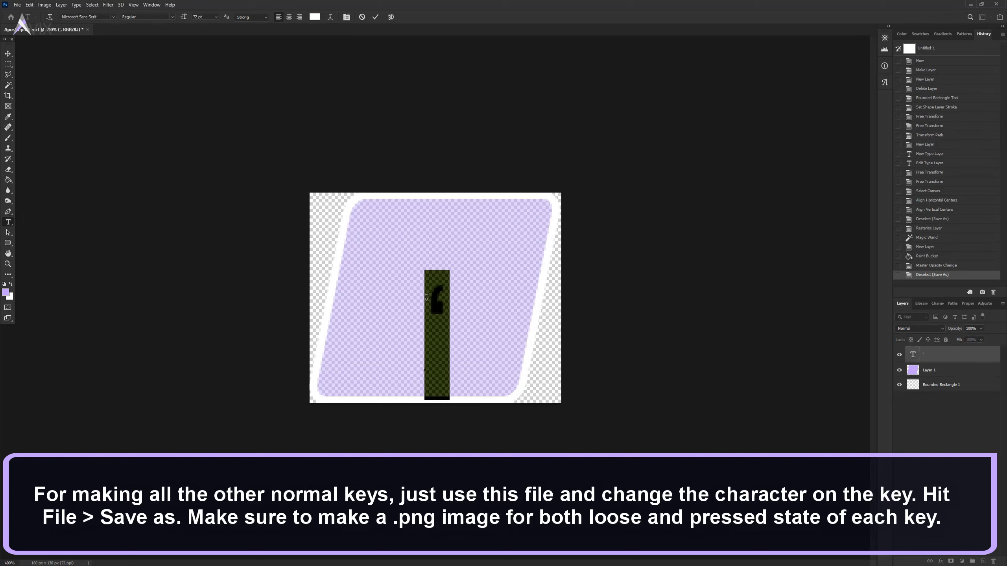
text(M)
key(ctrl+Return)
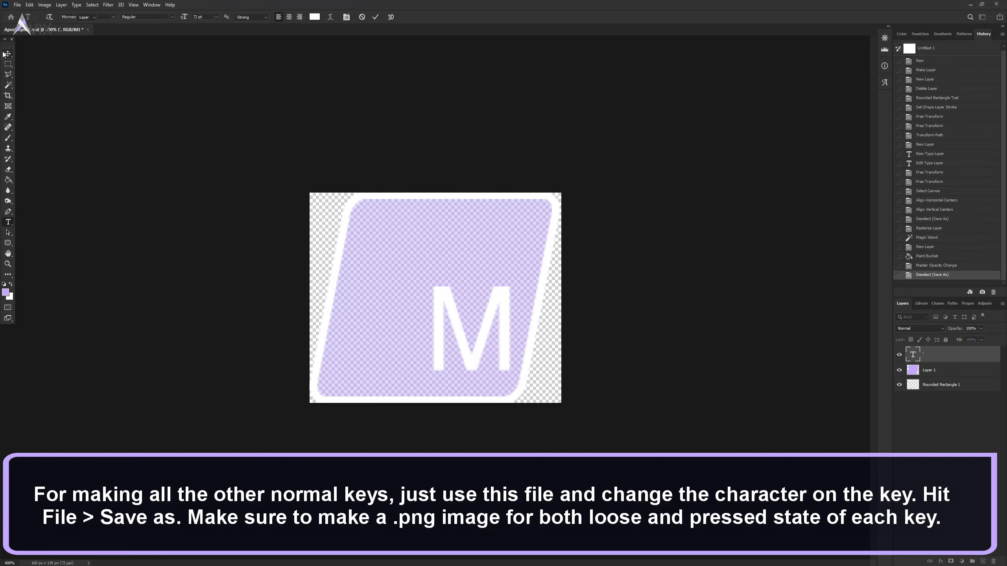
Step: Select the whole canvas and align the M text layer to its horizontal and vertical centers
key(v)
key(ctrl+a)
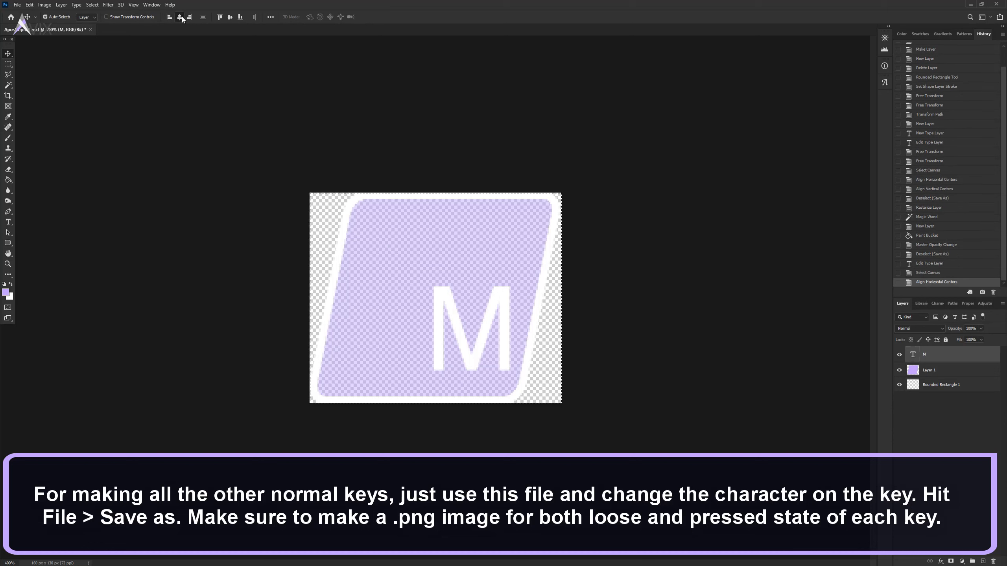
click(179, 17)
click(230, 17)
click(203, 103)
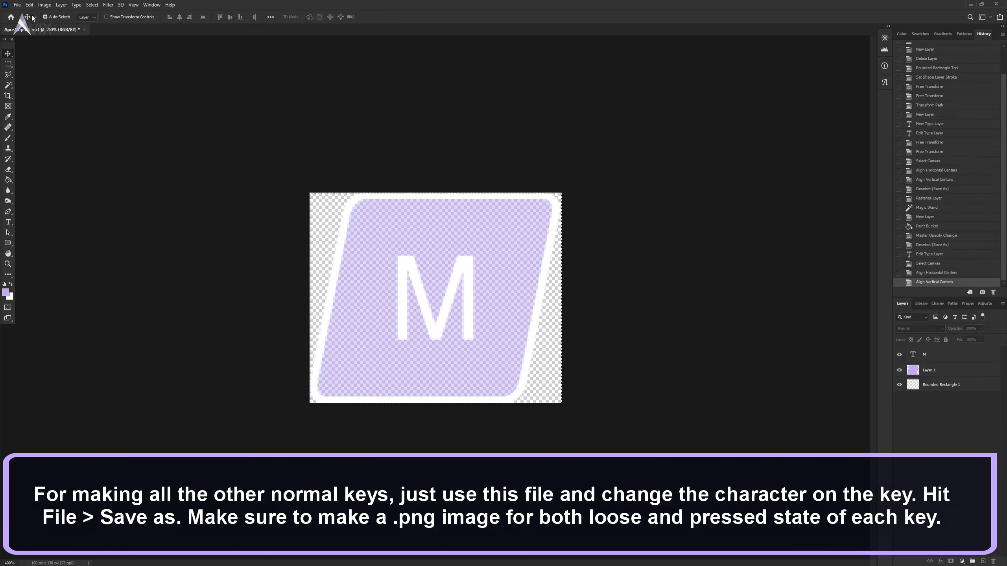
click(17, 4)
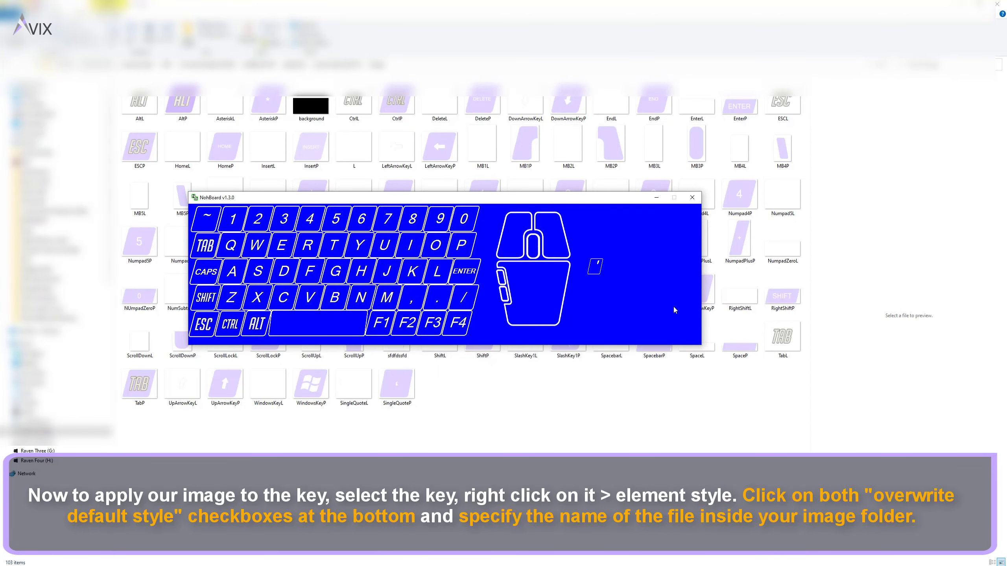
Step: In NohBoard, overwrite the apostrophe key's default loose and pressed styles, using the images SingleQuoteL.png and SingleQuoteP.png
click(600, 274)
right_click(601, 274)
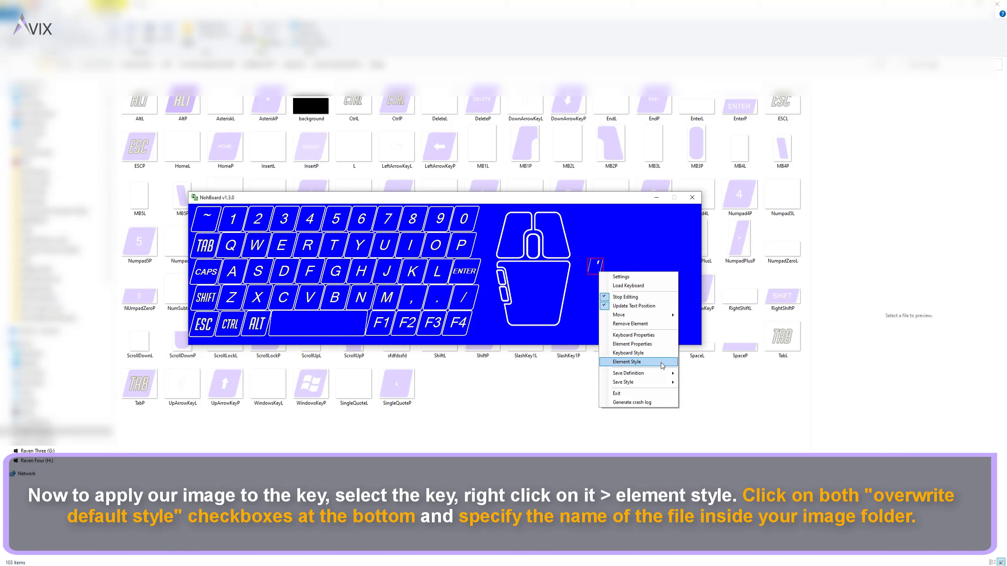
click(627, 362)
click(381, 333)
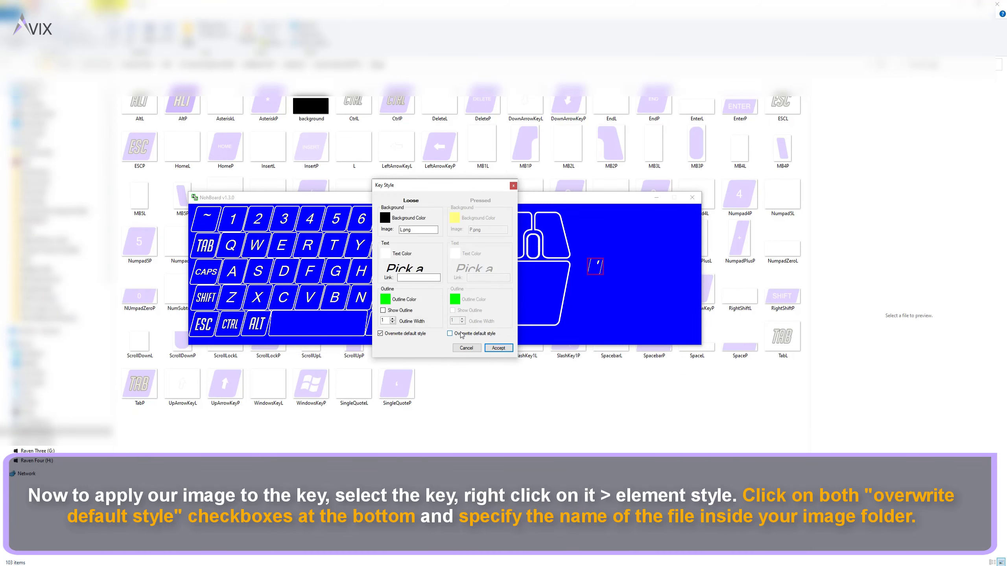
click(451, 334)
text(SingleQuote)
click(472, 229)
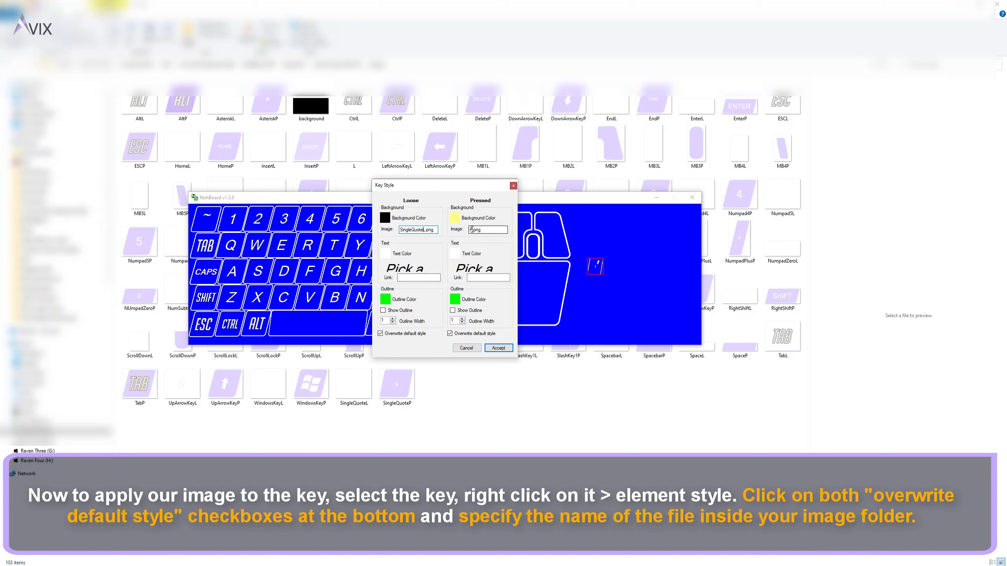
text(SingleQuote)
click(498, 348)
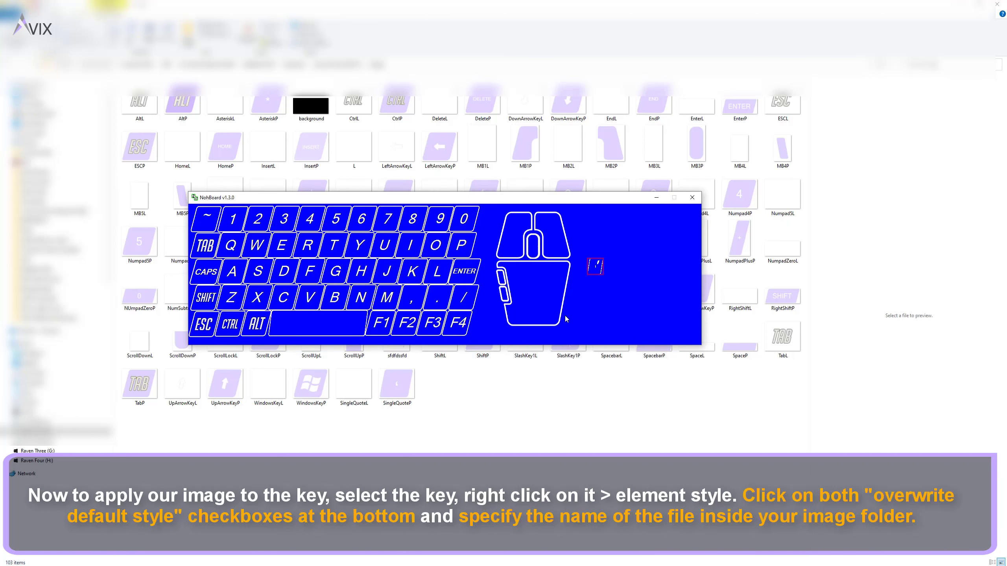
Step: Open the apostrophe key's element properties and clear its text and shift text
click(595, 312)
click(595, 268)
right_click(602, 269)
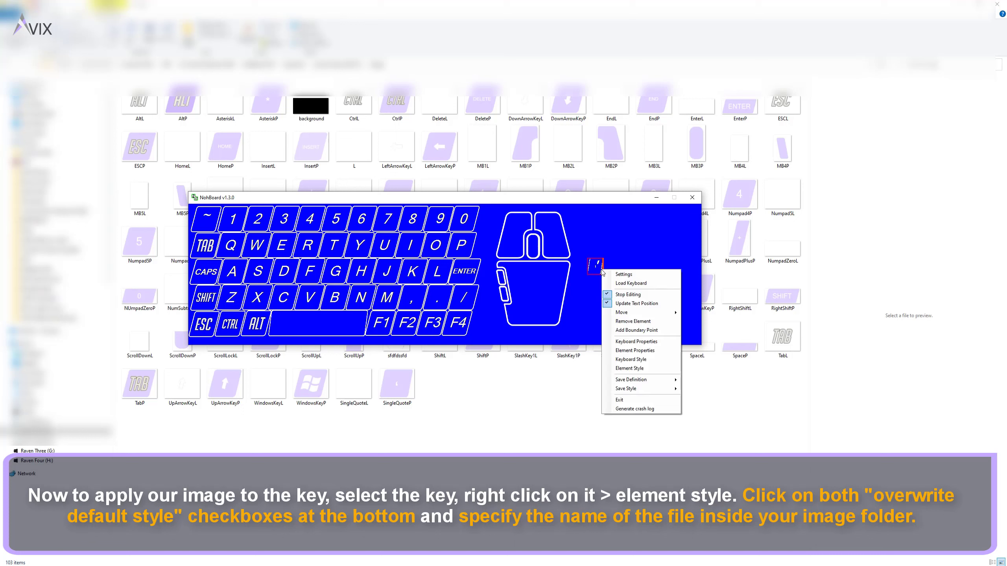
click(664, 350)
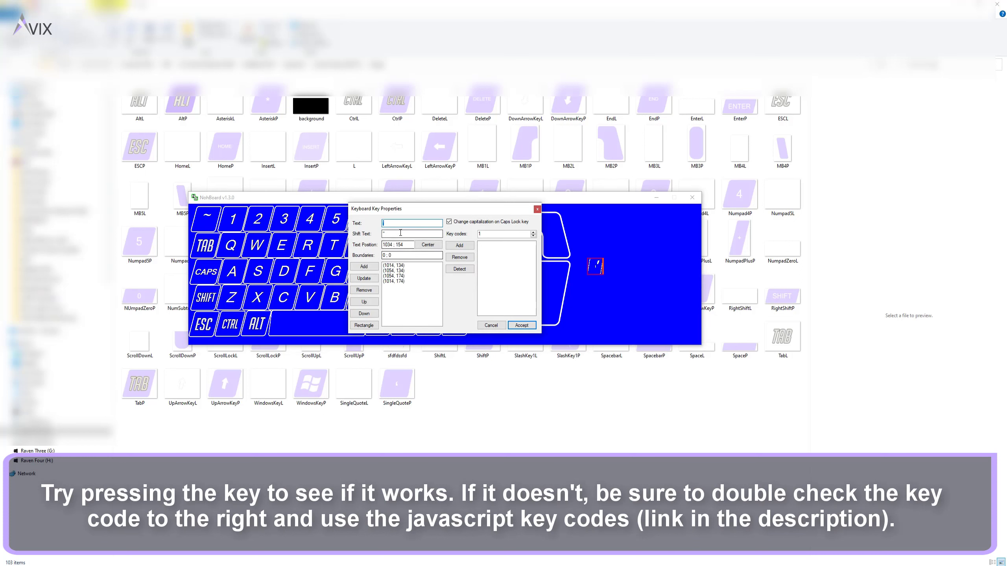
click(400, 233)
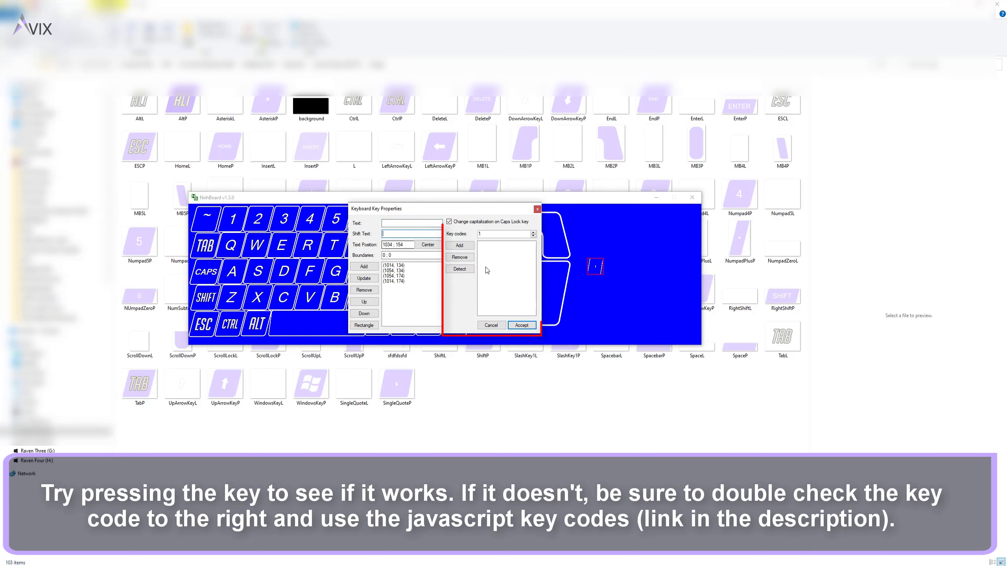
Step: Add key code 222 to the apostrophe key and accept the properties
double_click(491, 234)
text(222)
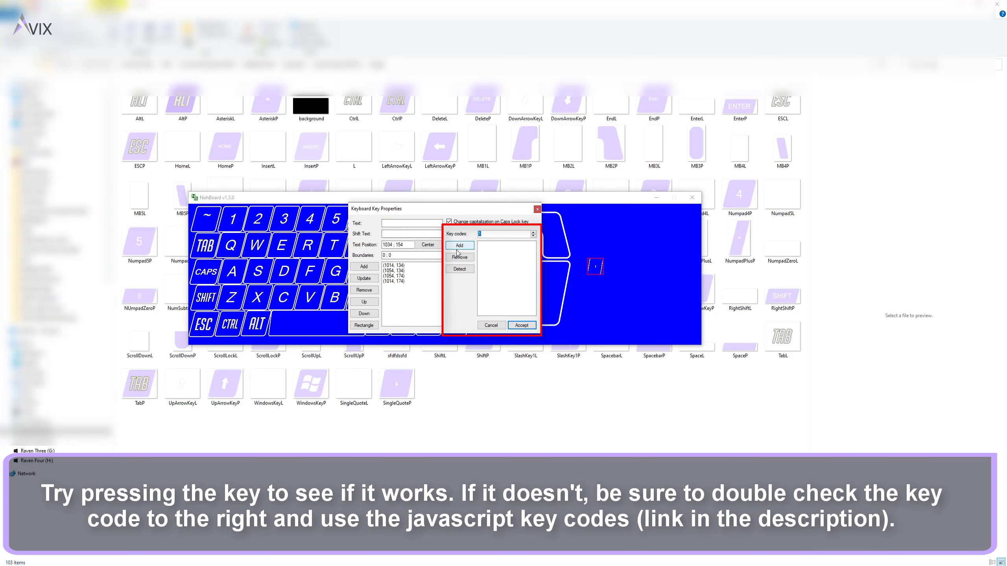
click(460, 246)
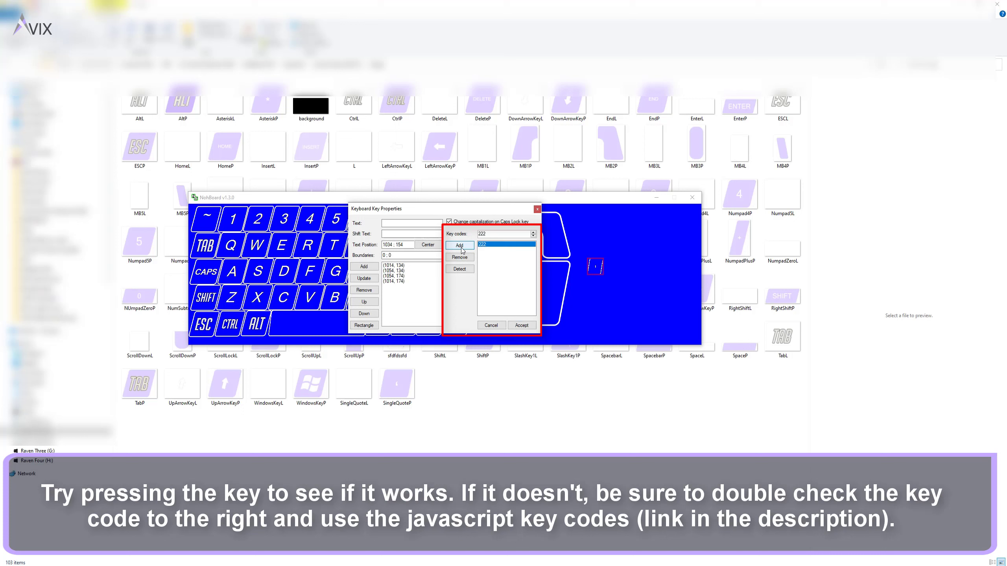
click(522, 325)
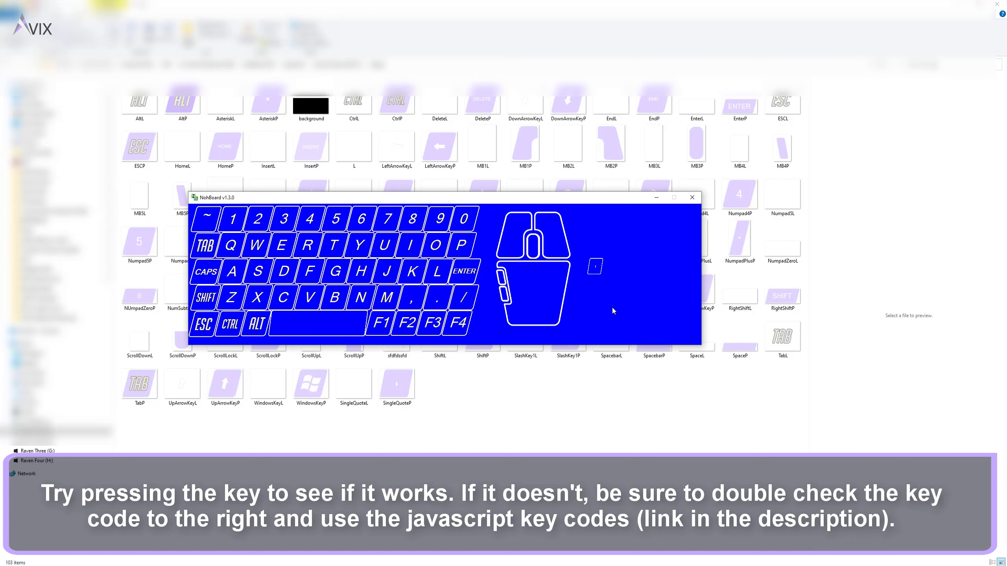
Step: Test the apostrophe key on the overlay several times
key(apostrophe)
key(apostrophe)
key(apostrophe)
key(apostrophe)
key(apostrophe)
key(apostrophe)
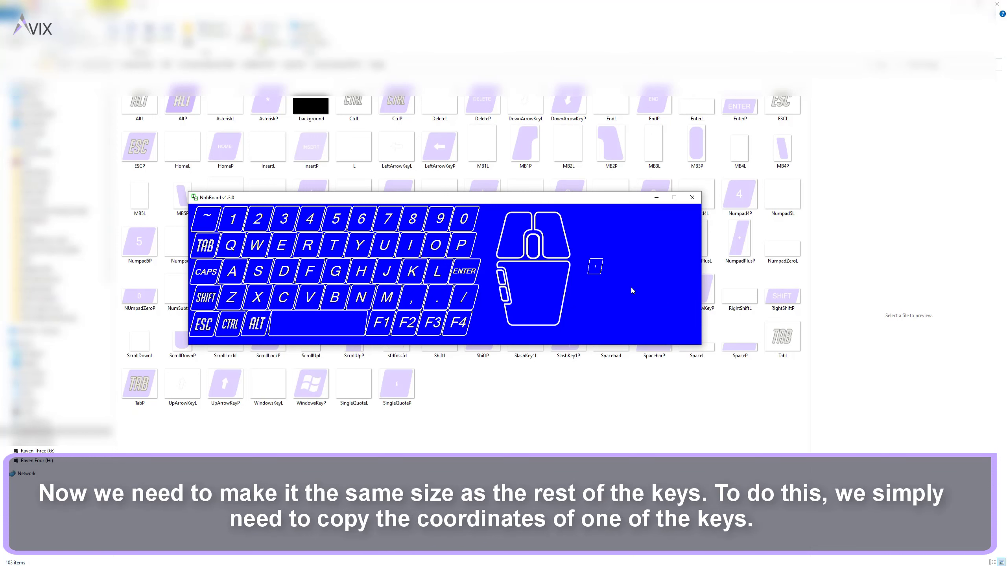
Step: Check the boundary coordinates in the tilde key's element properties and leave them without changes
click(595, 268)
click(201, 222)
right_click(205, 226)
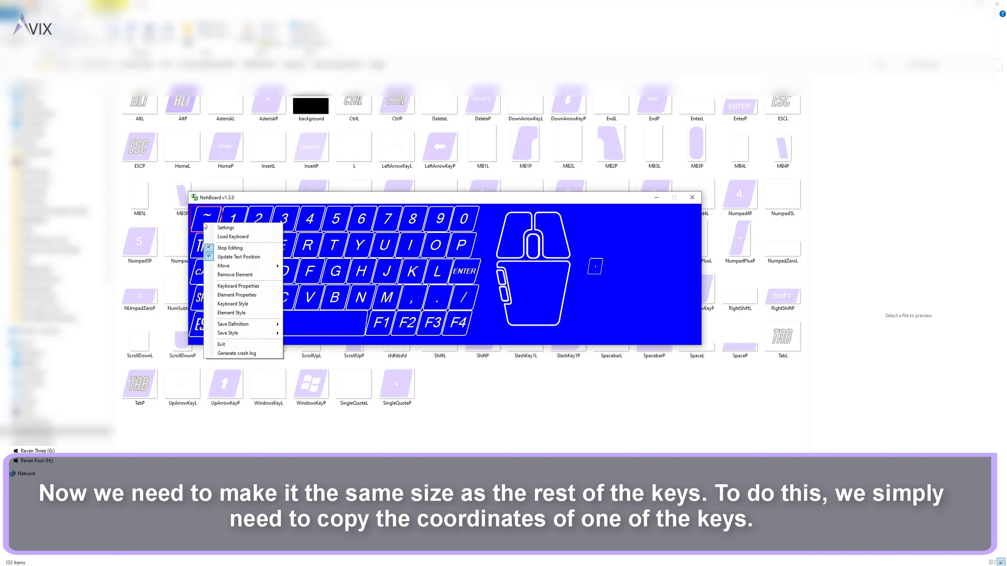
click(267, 299)
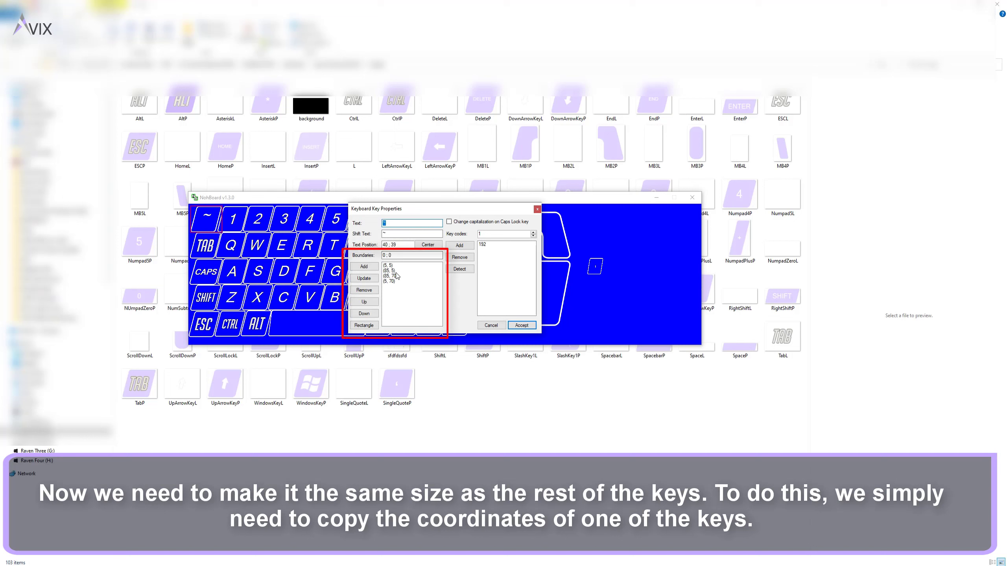
click(490, 325)
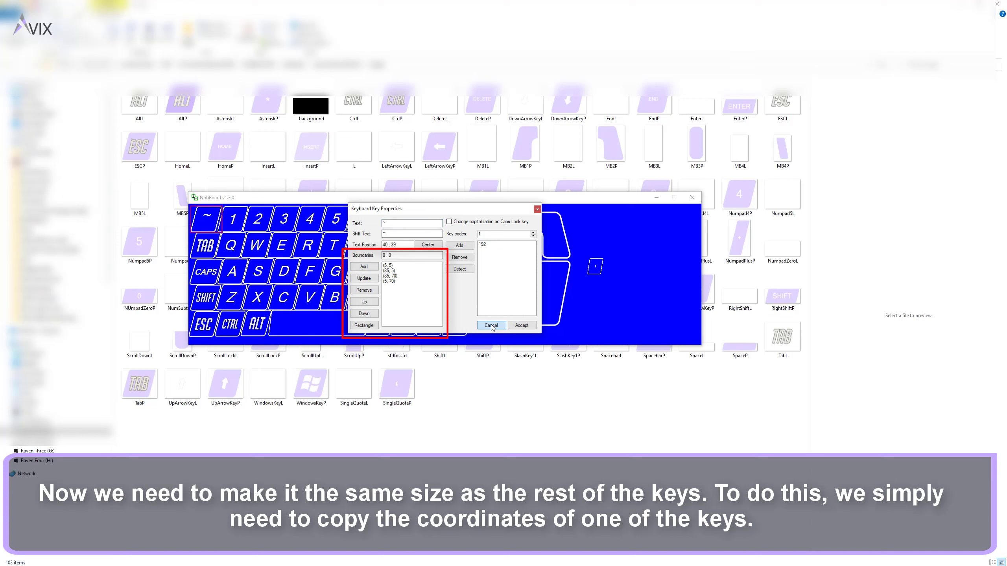
Step: Update the first two boundary points of the apostrophe key to (5, 5) and (85, 5)
right_click(597, 263)
click(646, 336)
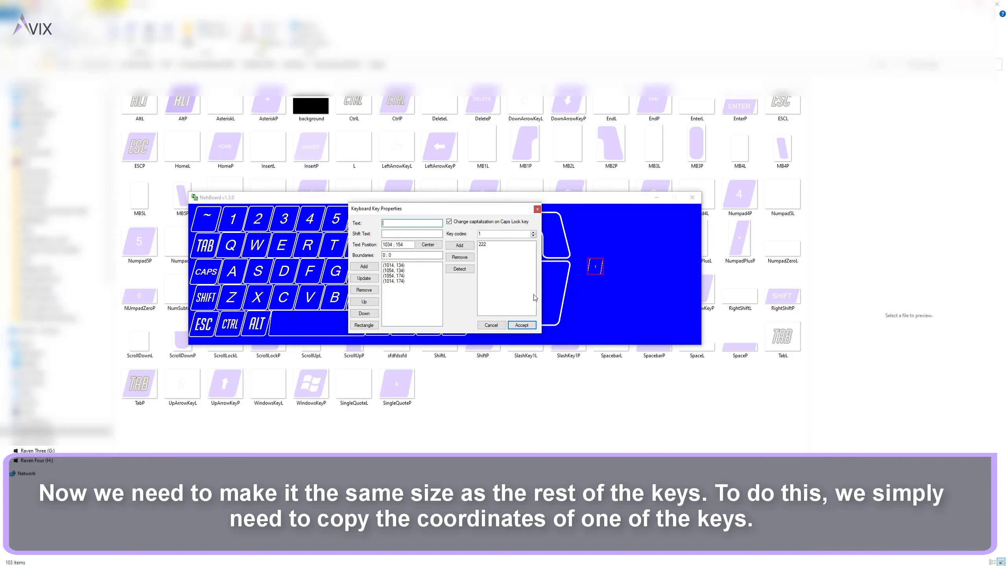
click(394, 265)
drag(392, 257, 383, 257)
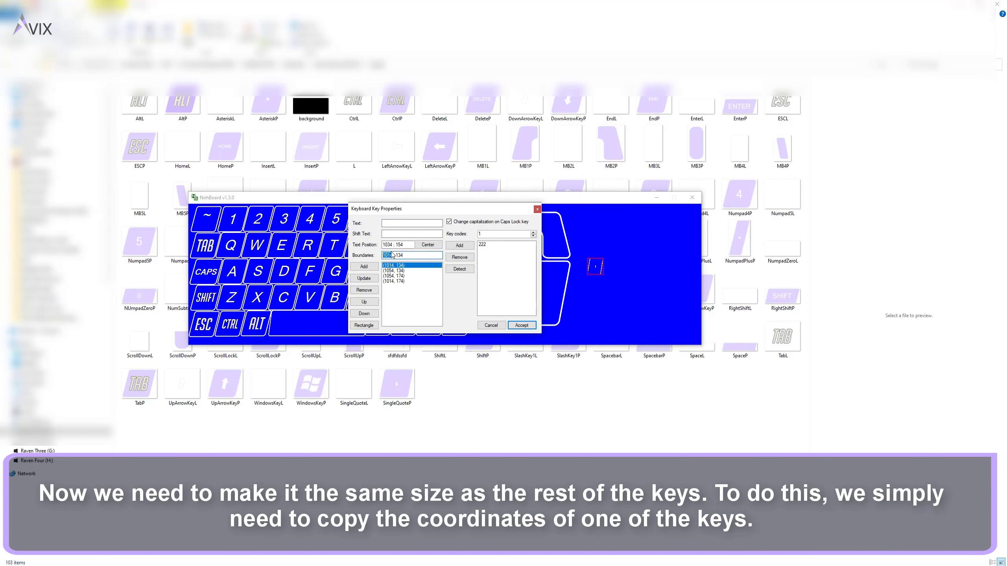
text(5 ; 5)
click(364, 278)
click(399, 270)
drag(390, 257, 377, 255)
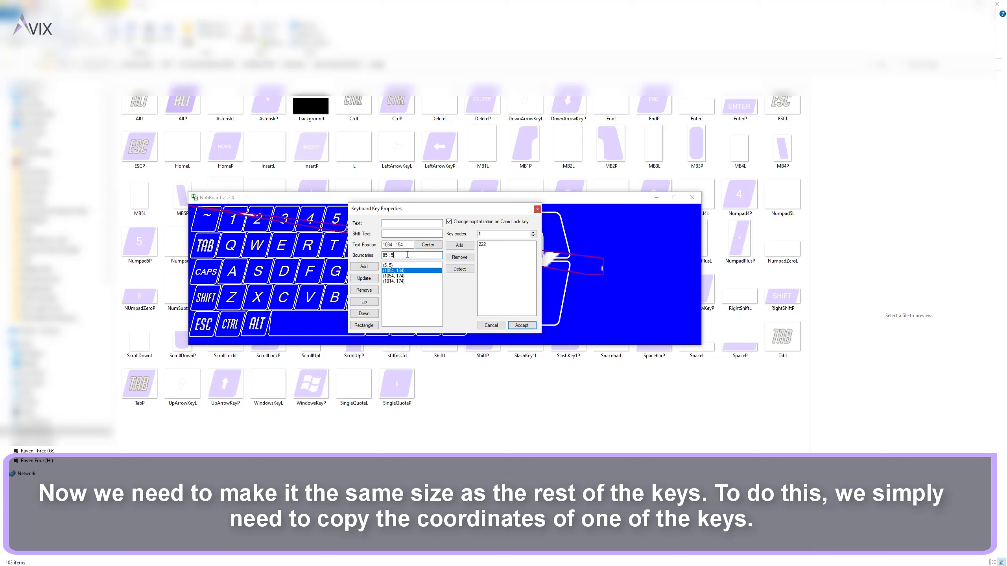
click(364, 278)
Step: Update the apostrophe key's last two boundary points to (85, 70) and (5, 70), and move the resized key beside the mouse graphic
click(395, 276)
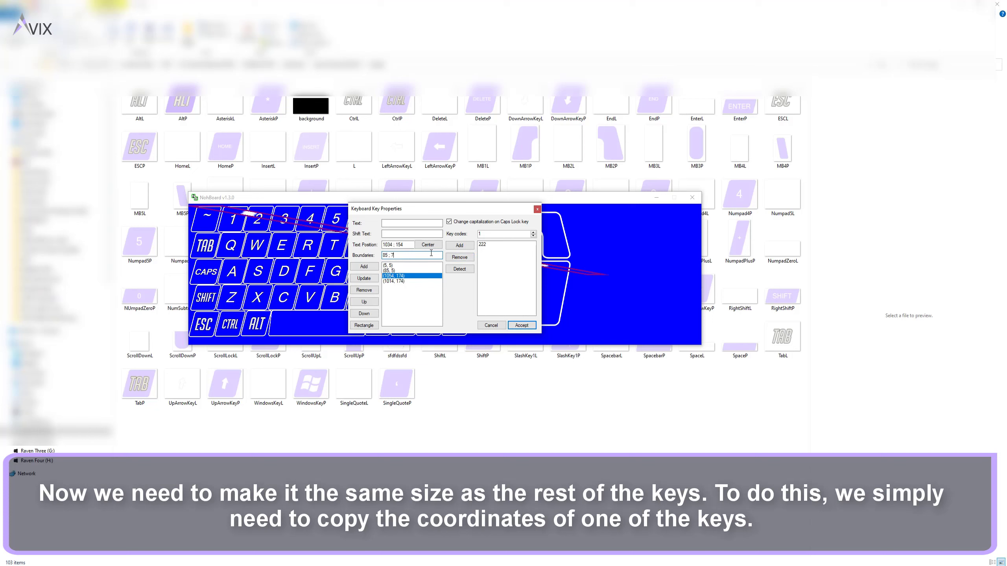
click(363, 278)
click(395, 281)
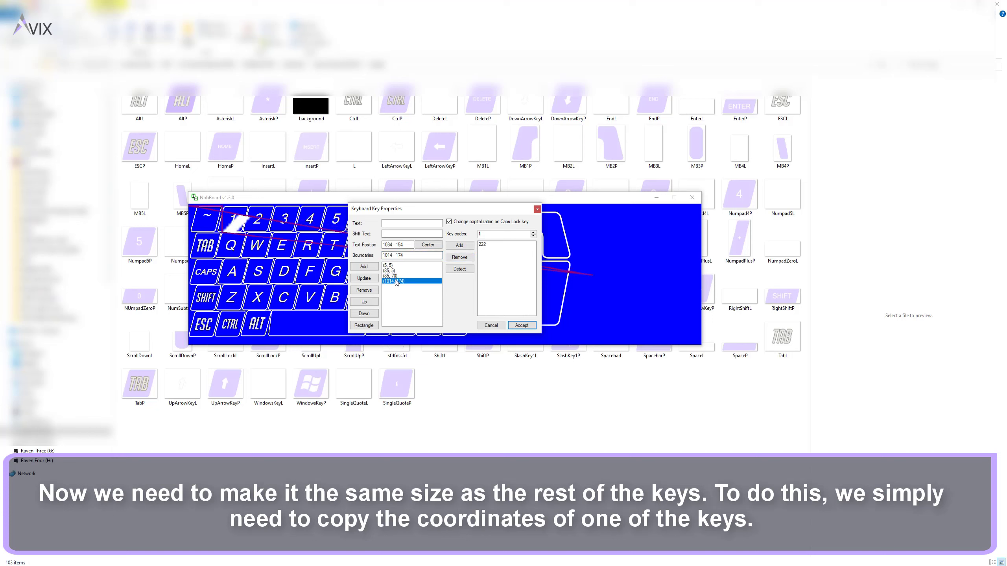
click(393, 255)
key(BackSpace)
key(BackSpace)
click(364, 278)
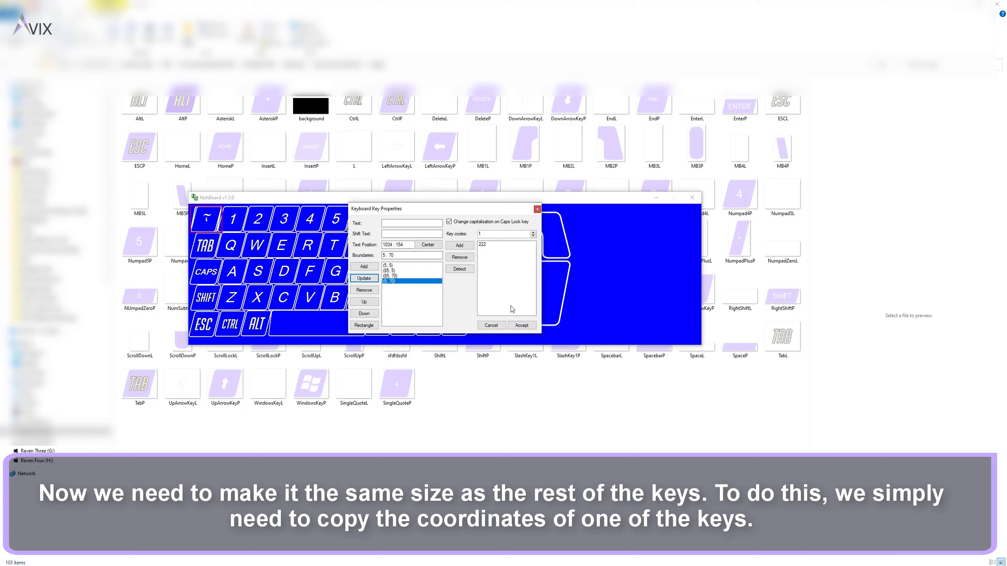
click(522, 326)
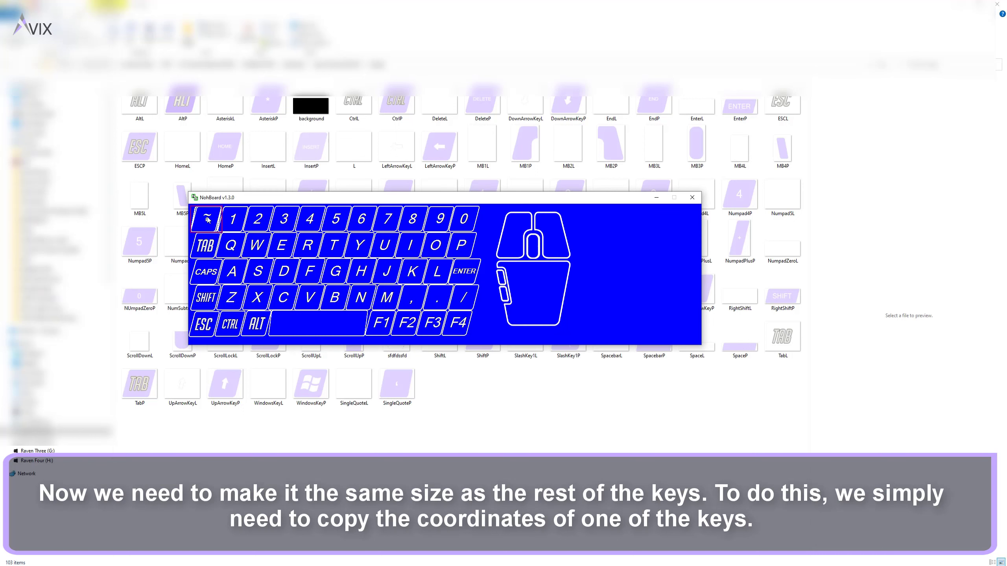
drag(208, 220, 608, 255)
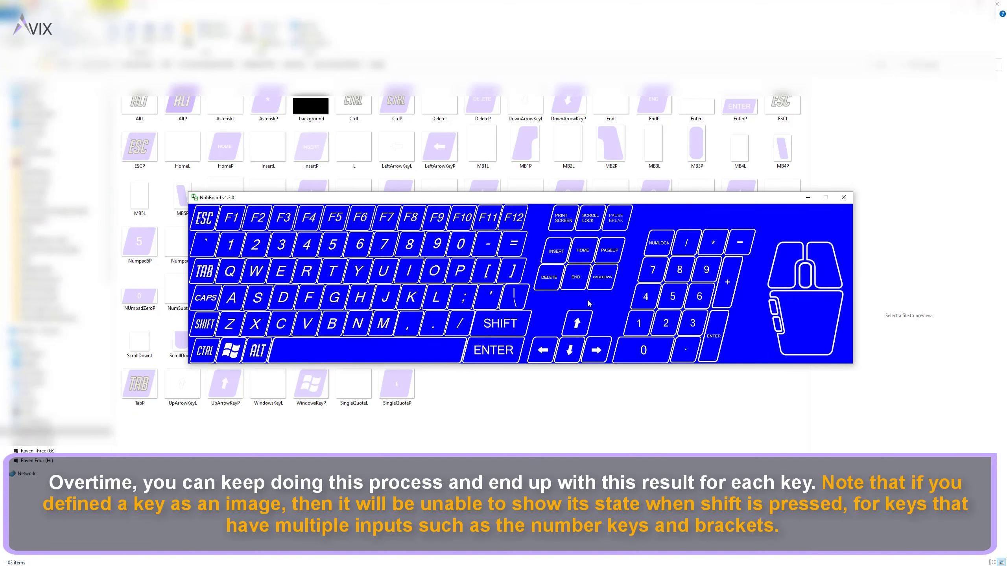
Step: Test the D key on the completed full keyboard layout
key(d)
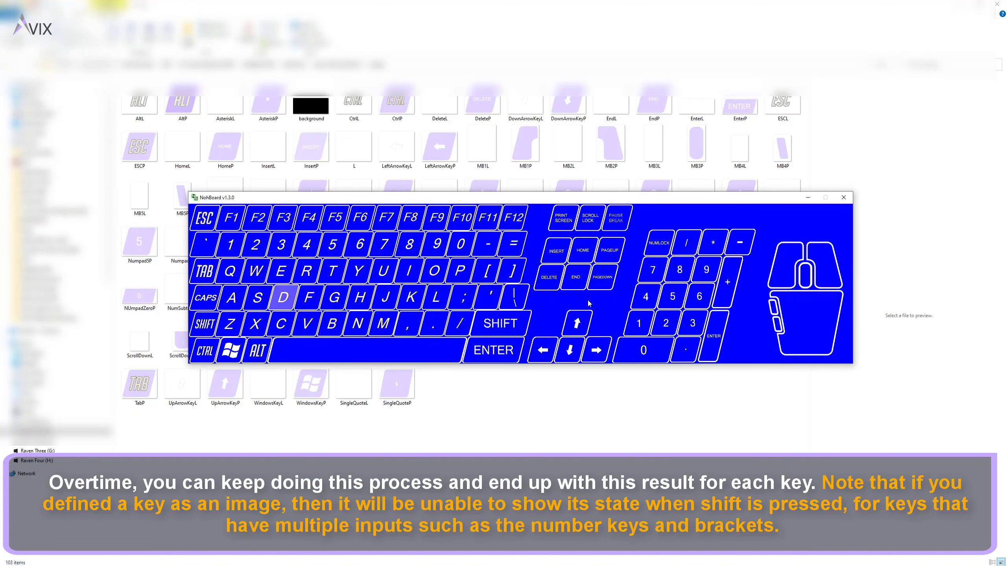
Step: Test the A, D, W and S keys and numpad keys 7, 8, 4, 5, 2 and 1 on the full keyboard layout
key(a)
key(d)
key(w)
key(s)
key(KP_7)
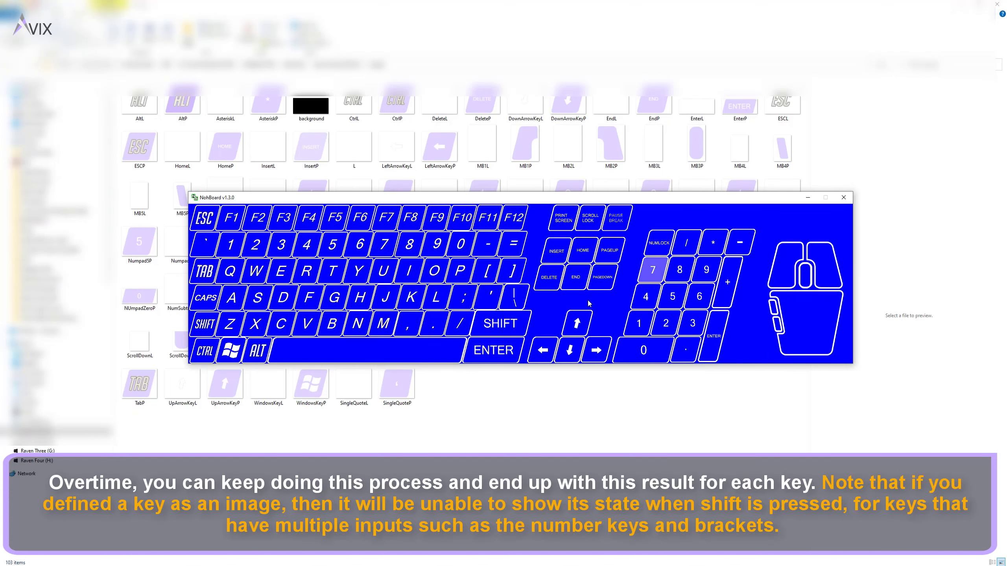
key(KP_8)
key(KP_4)
key(KP_5)
key(KP_2)
key(KP_1)
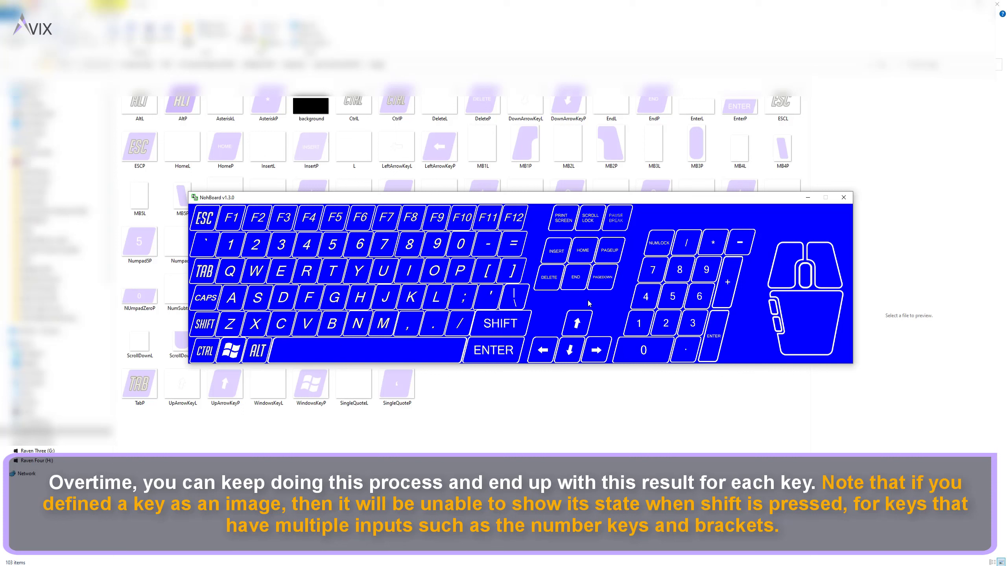
Step: Test the Shift and Delete keys along with repeated alternating A and D presses on the layout
key(shift)
key(a)
key(d)
key(a)
key(d)
key(a)
key(d)
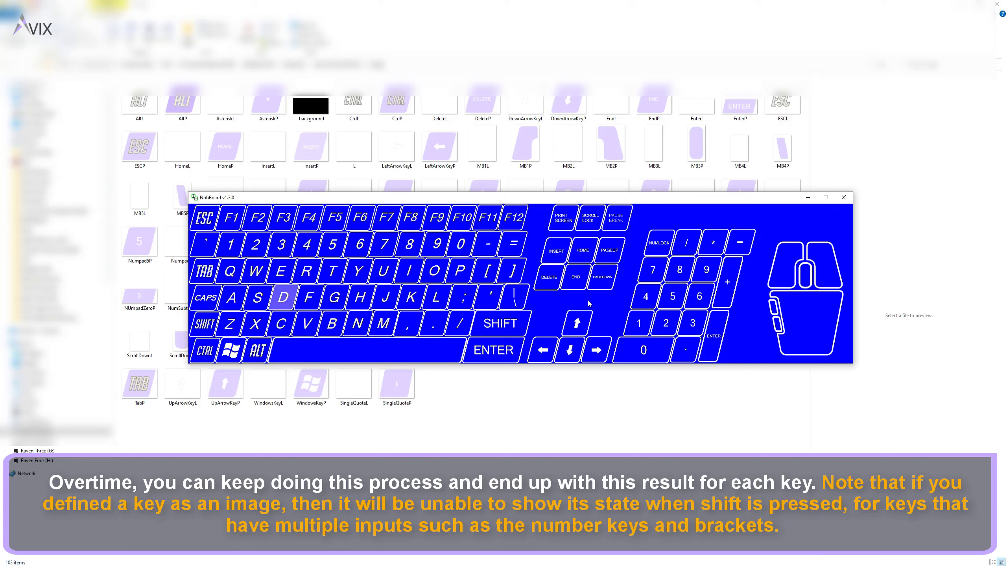
key(Delete)
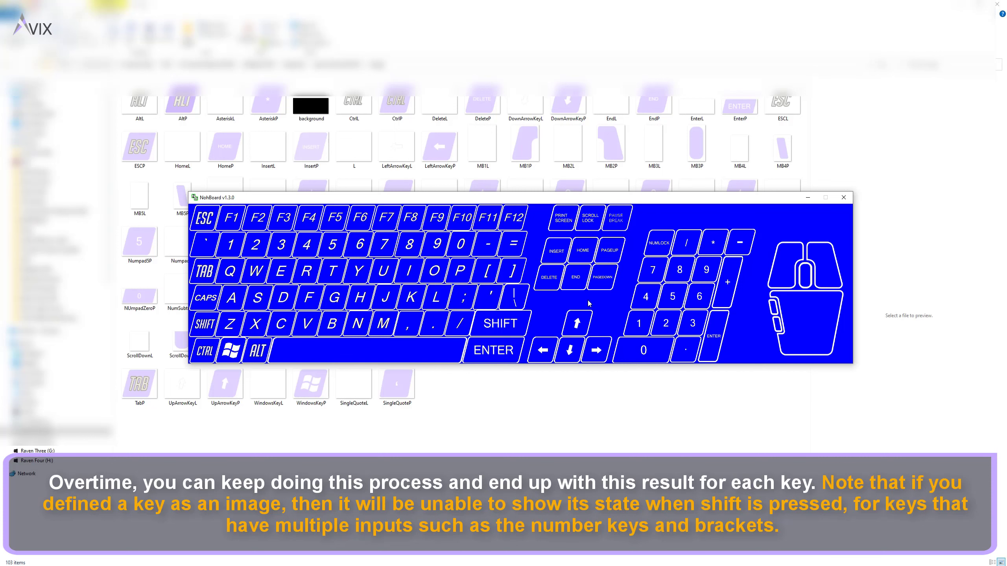
Step: Test the letter keys D, H, A, J, K, E and U on the layout
key(d)
key(h)
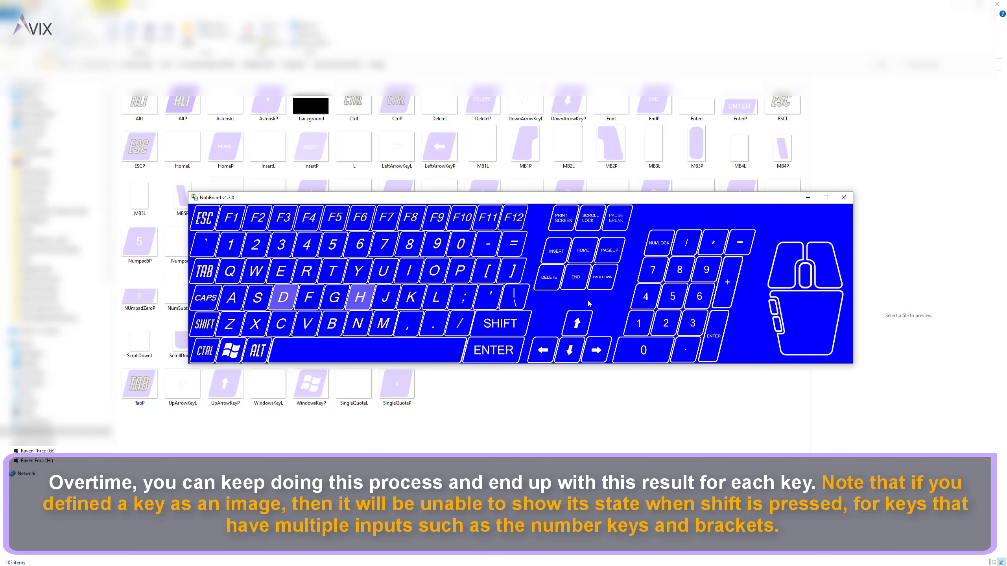
key(a)
key(j)
key(k)
key(h)
key(d)
key(a)
key(e)
key(u)
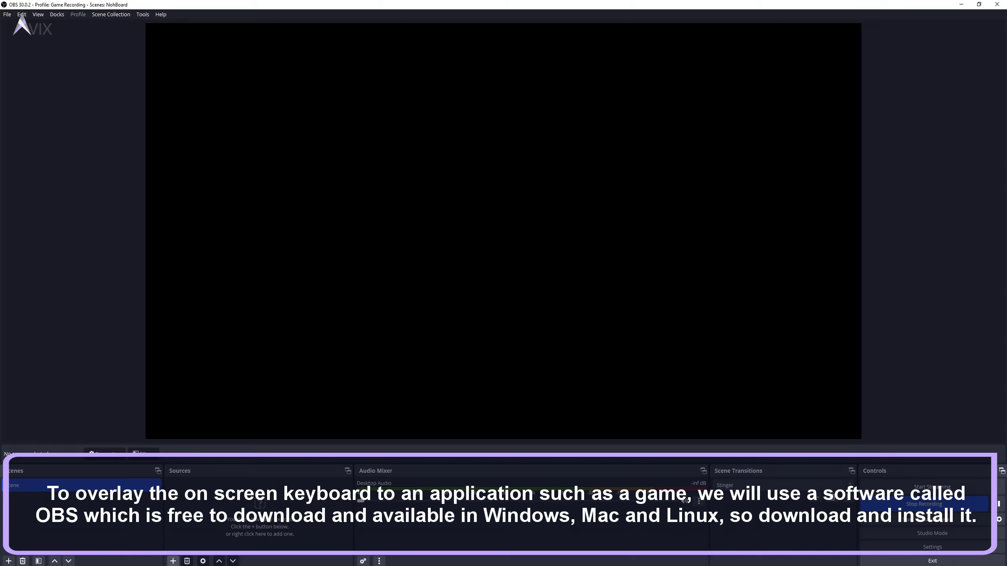
Step: In OBS, add a Window Capture source named Nohboard for the NohBoard window and place it in the lower-right corner of the canvas
click(173, 562)
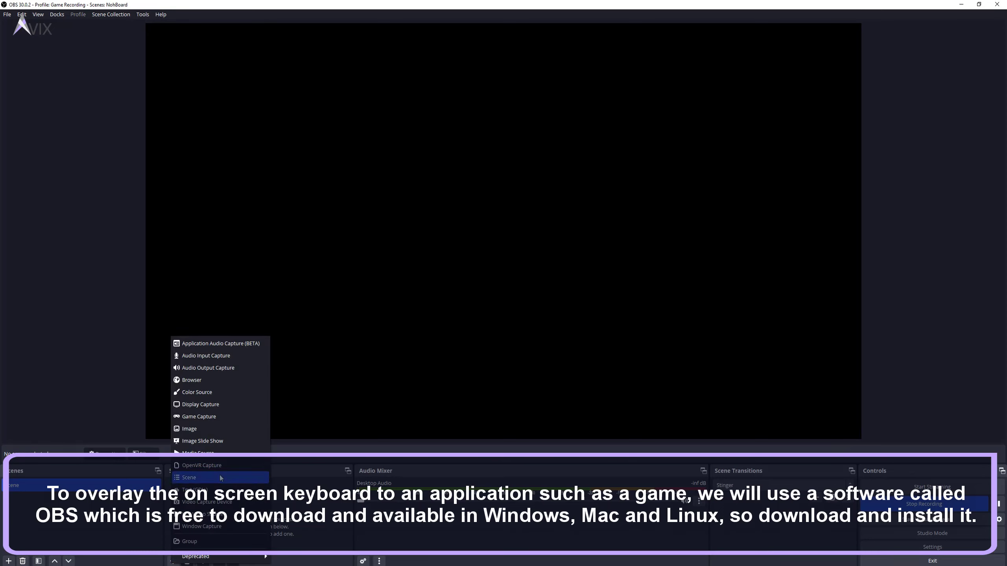
click(202, 527)
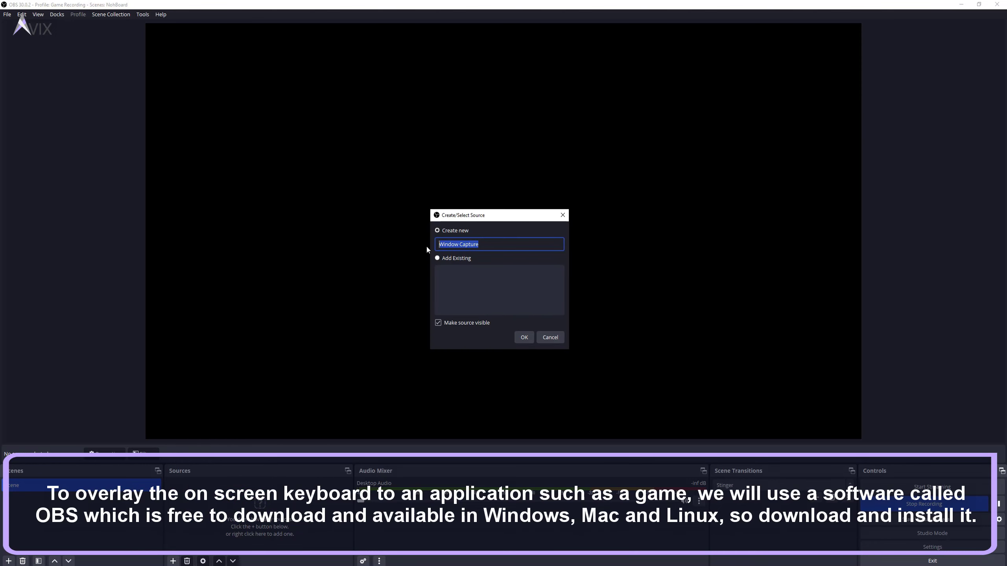
text(Nohboard)
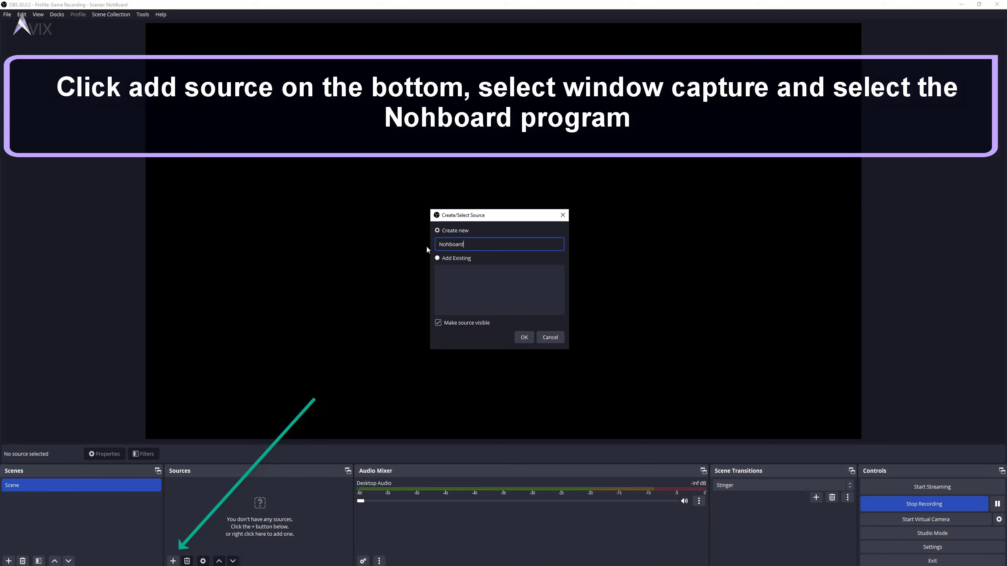
click(530, 334)
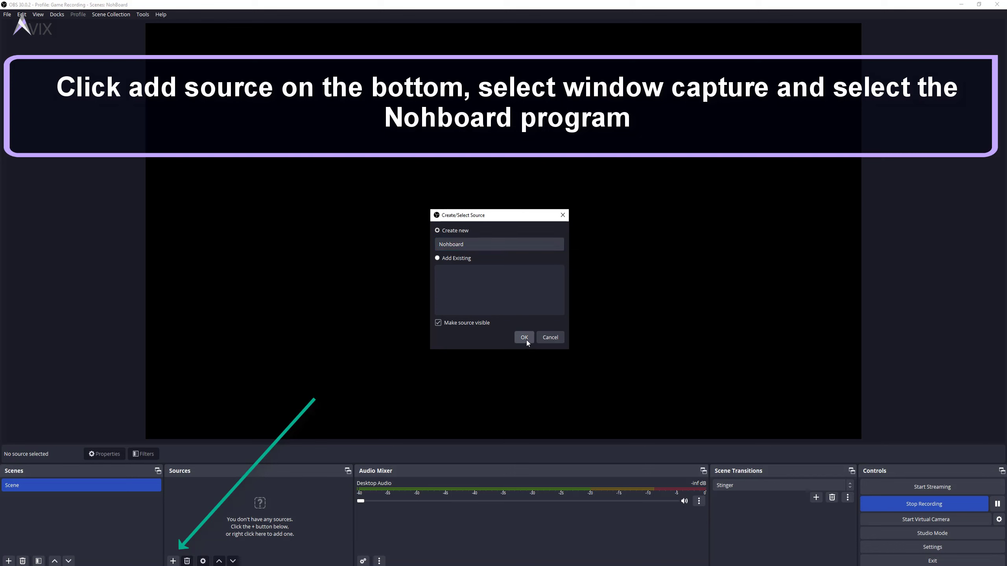
click(526, 340)
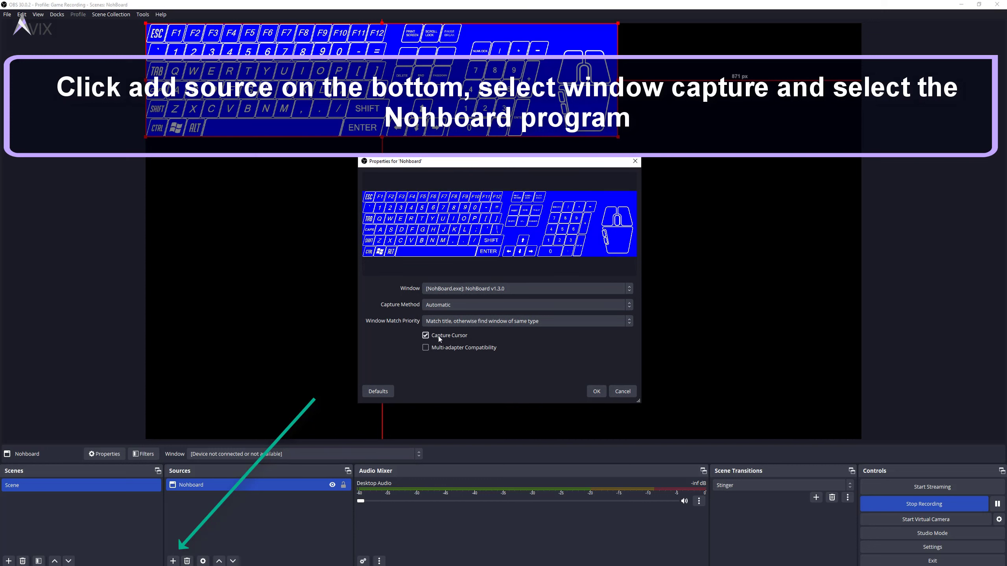
click(596, 392)
drag(457, 32, 707, 335)
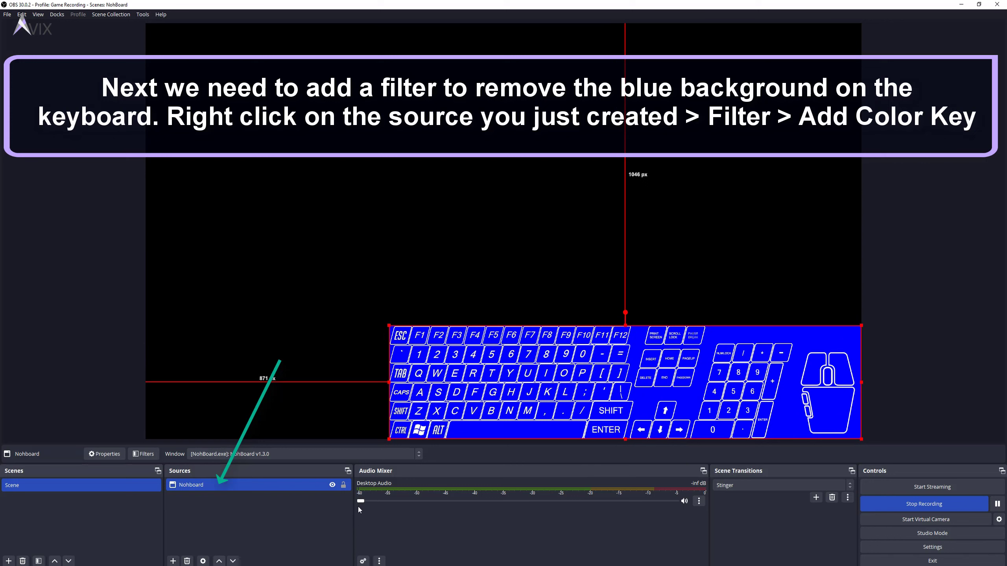
Step: Add a Color Key filter with its default name to the Nohboard source
drag(363, 502, 296, 498)
drag(487, 546, 519, 564)
right_click(228, 482)
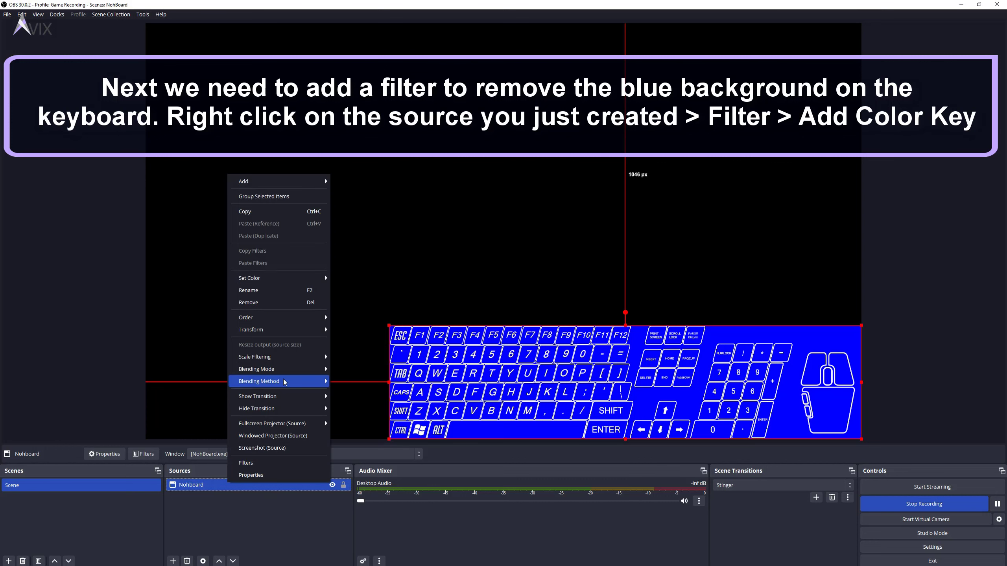
click(276, 465)
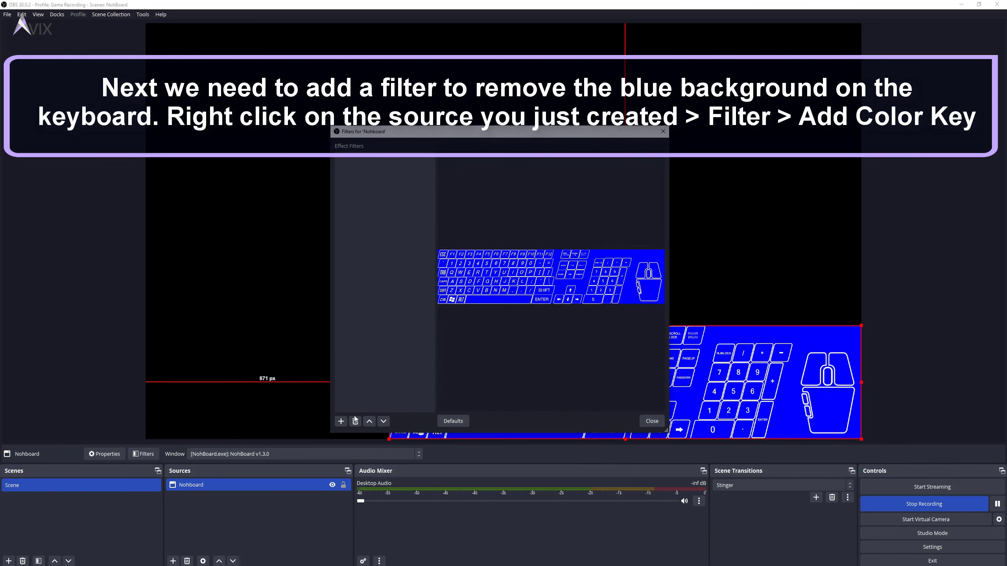
click(347, 421)
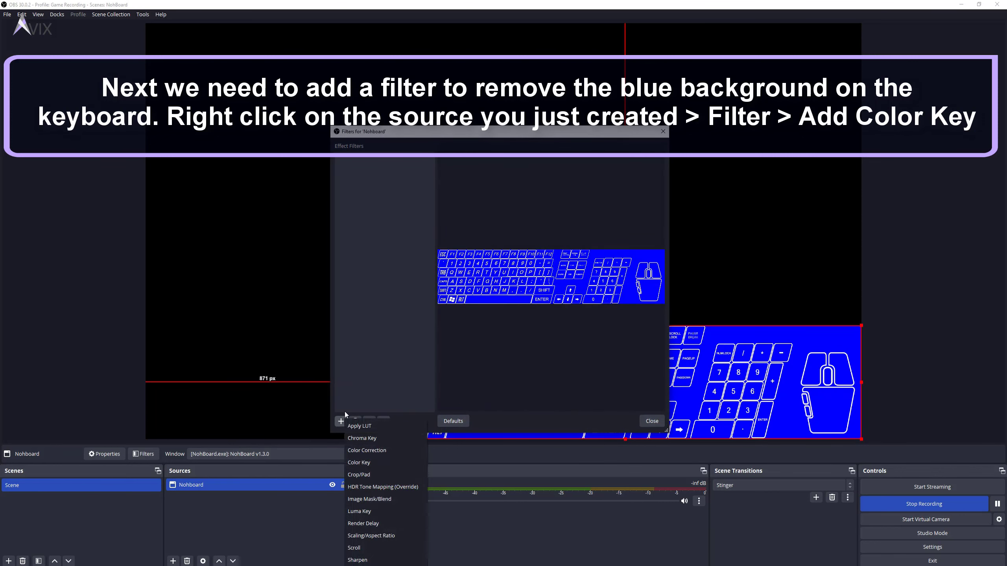
click(382, 461)
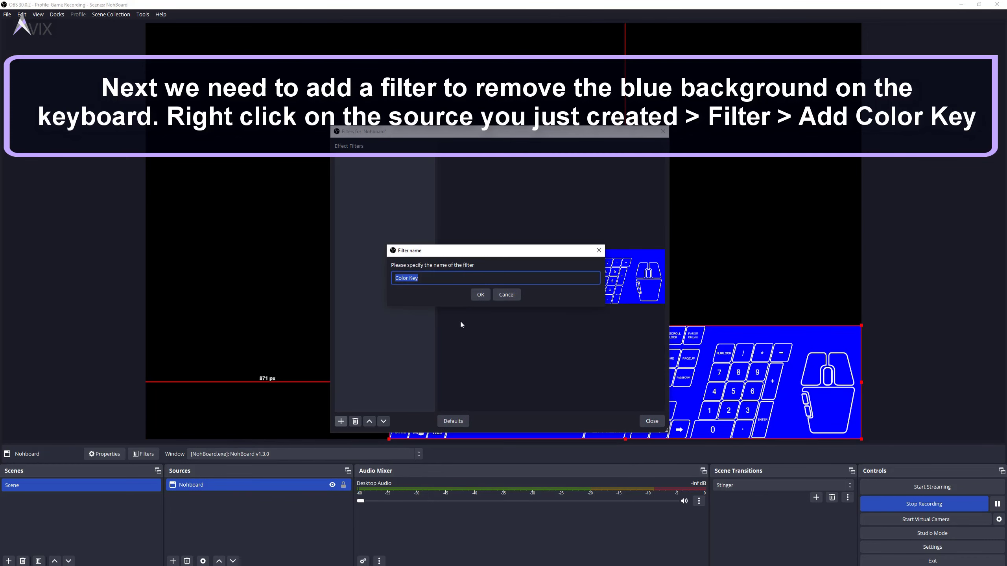
click(480, 295)
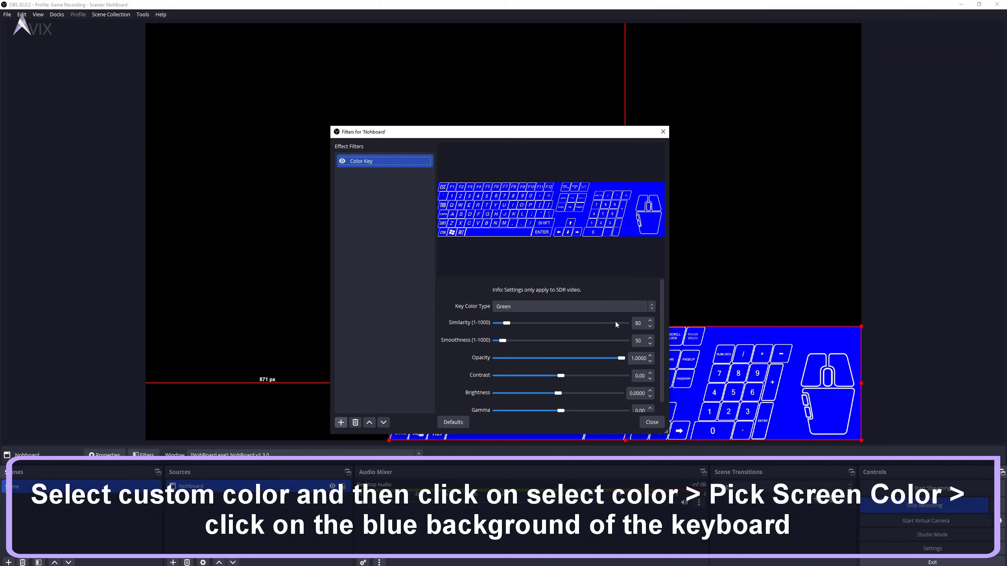
Step: Set the filter's key color type to Custom Color and sample the keyboard's blue background (#0000ff) as the key color
click(563, 311)
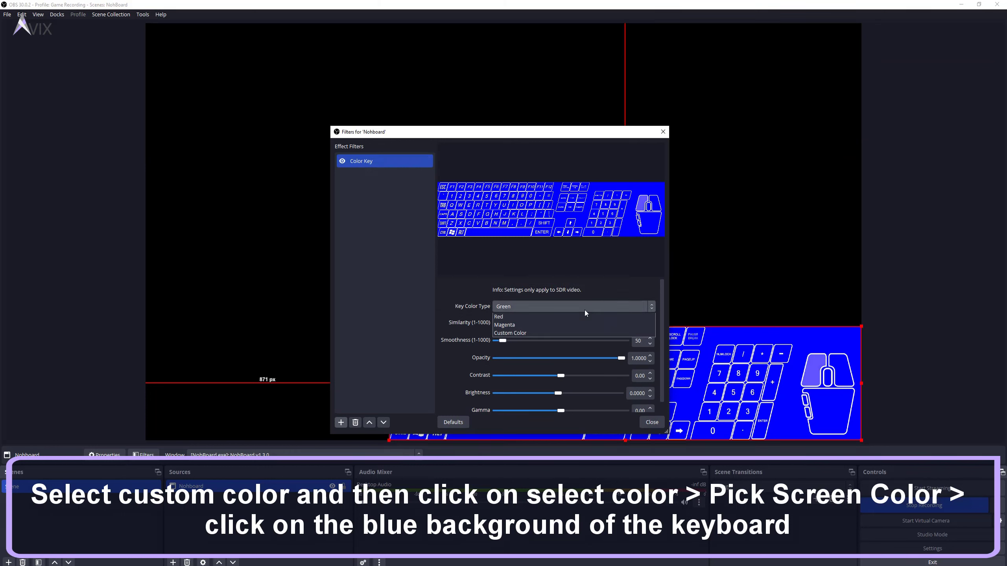
click(546, 353)
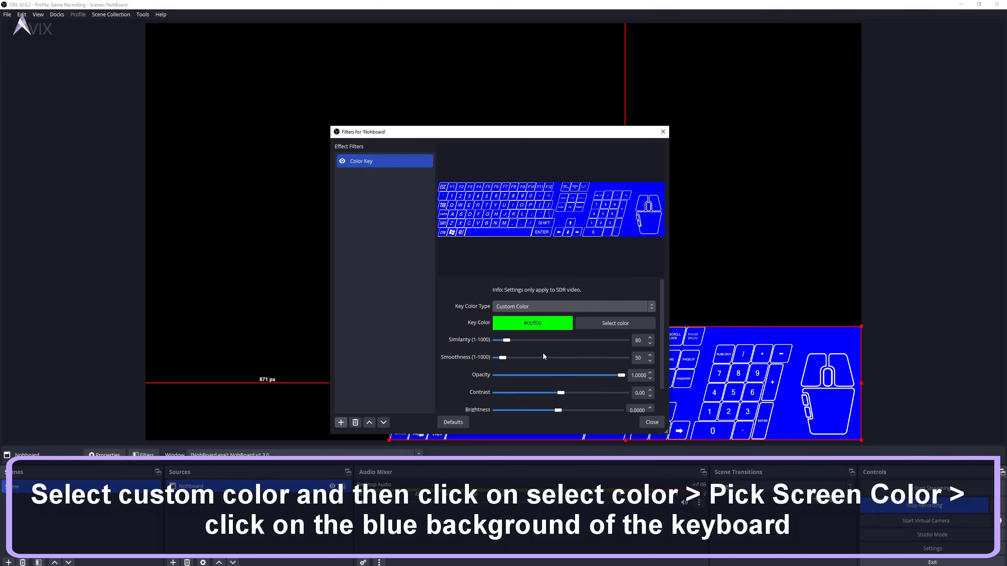
click(602, 328)
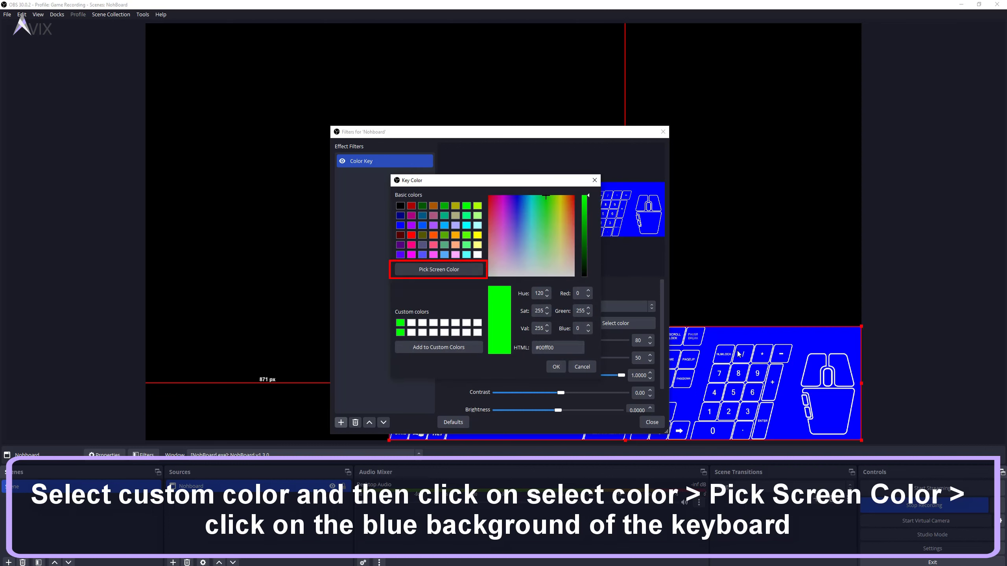
click(439, 269)
click(746, 338)
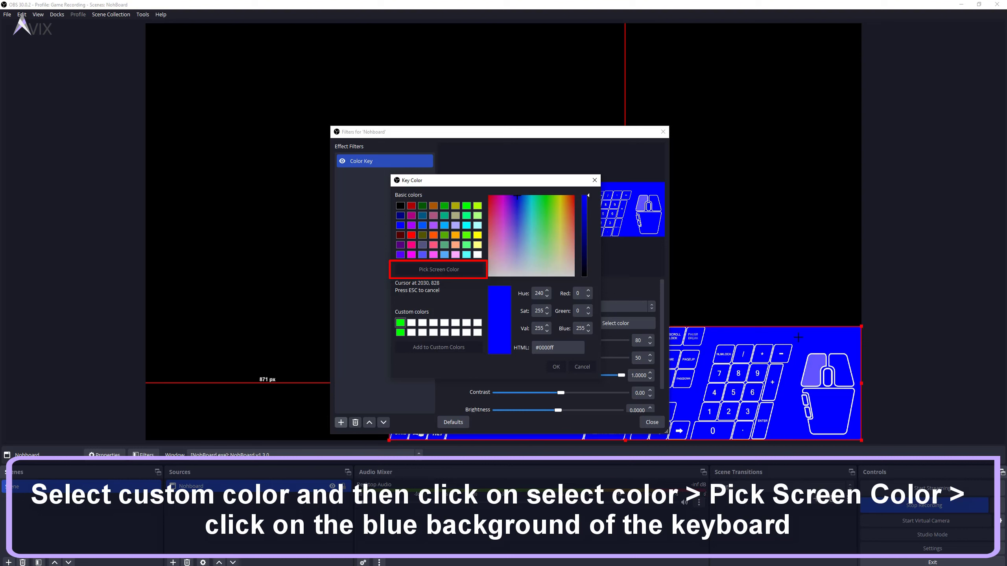
click(558, 363)
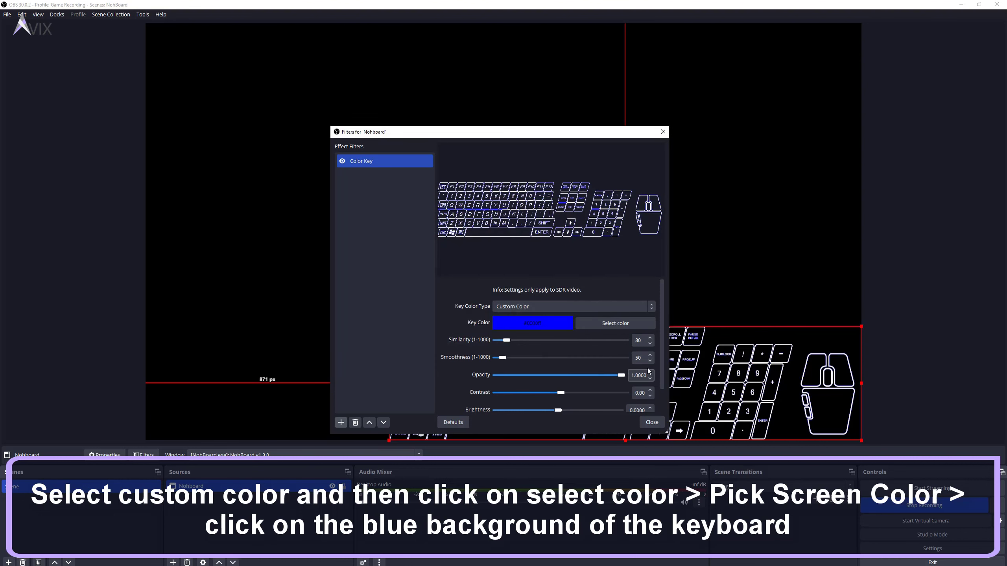
Step: Set the Color Key similarity to 194 and smoothness to 77, and move the filter window clear of the keyboard preview
double_click(638, 340)
text(1)
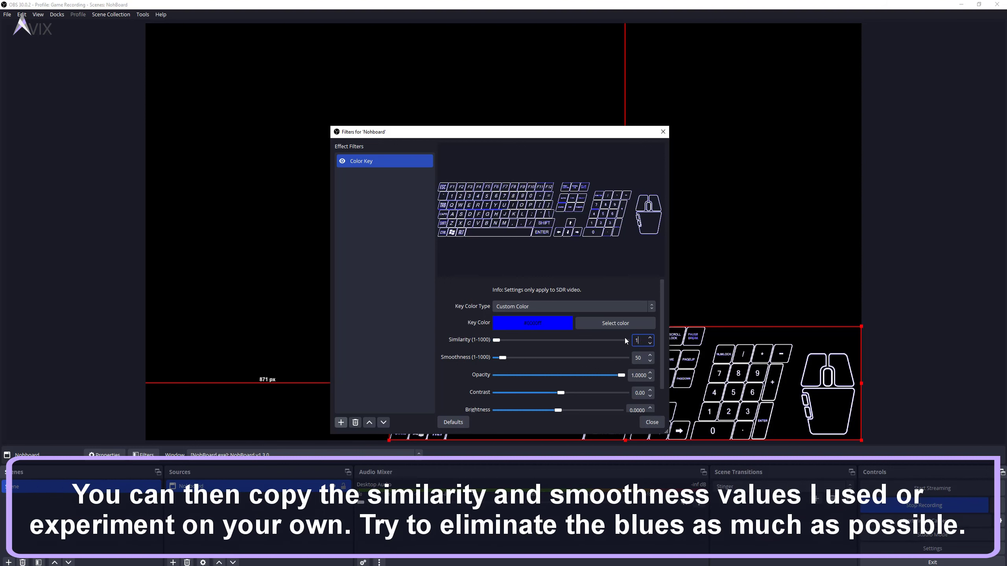
text(94)
double_click(643, 359)
click(642, 341)
drag(540, 137, 181, 81)
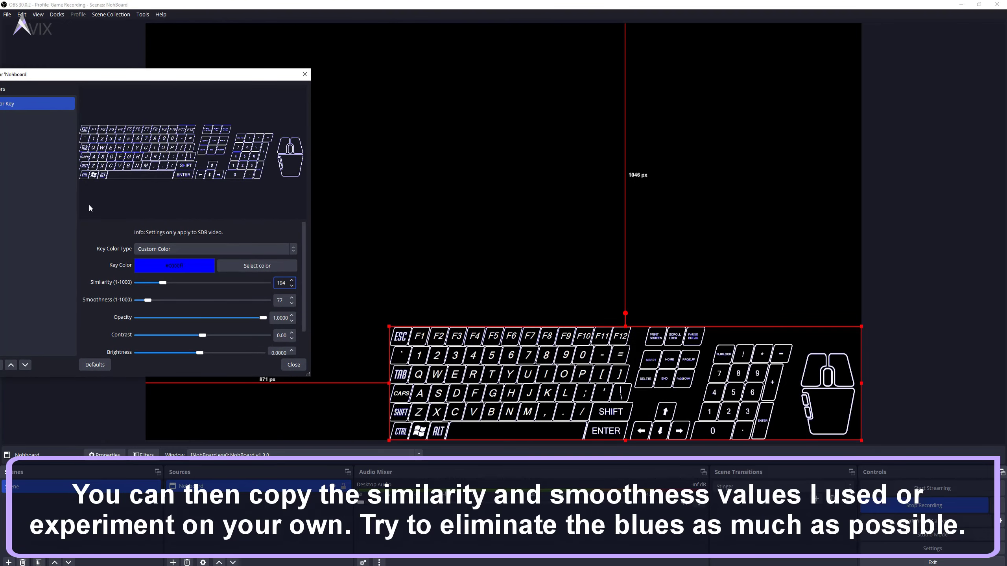
Step: Test the W, A, S and D keys to check how pressed keys look with the color key applied
click(47, 203)
key(d)
key(a)
key(d)
key(a)
key(s)
key(a)
key(d)
key(a)
key(w)
key(s)
key(w)
Step: Try a Color Key similarity of 108 and smoothness of 260, testing the A, S and D keys between adjustments
drag(163, 282, 165, 283)
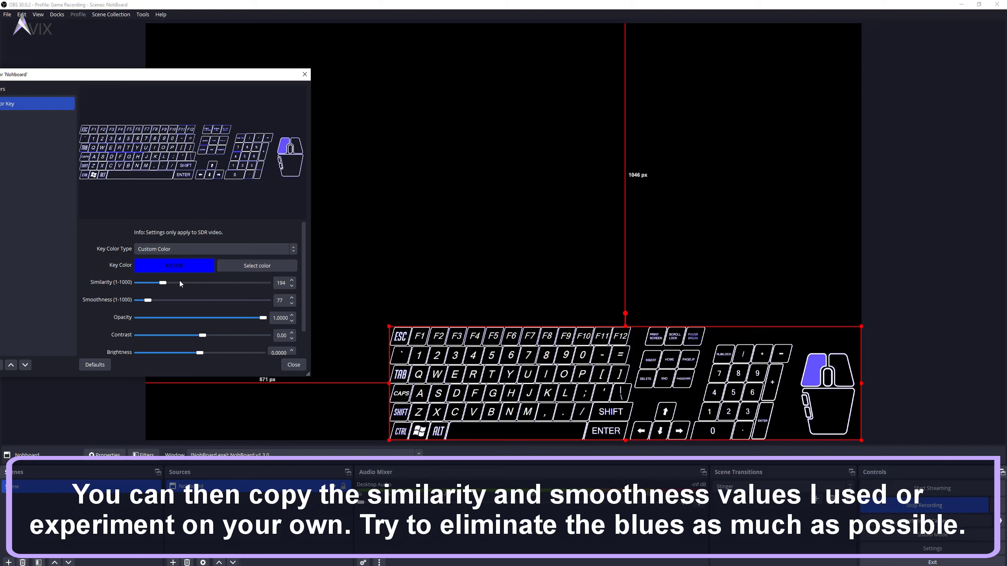
click(194, 283)
click(35, 260)
key(d)
key(a)
key(d)
key(a)
key(s)
drag(194, 283, 171, 300)
Step: Check the pressed appearance of the W, A and D keys with the adjusted similarity and smoothness
key(w)
key(d)
key(a)
key(d)
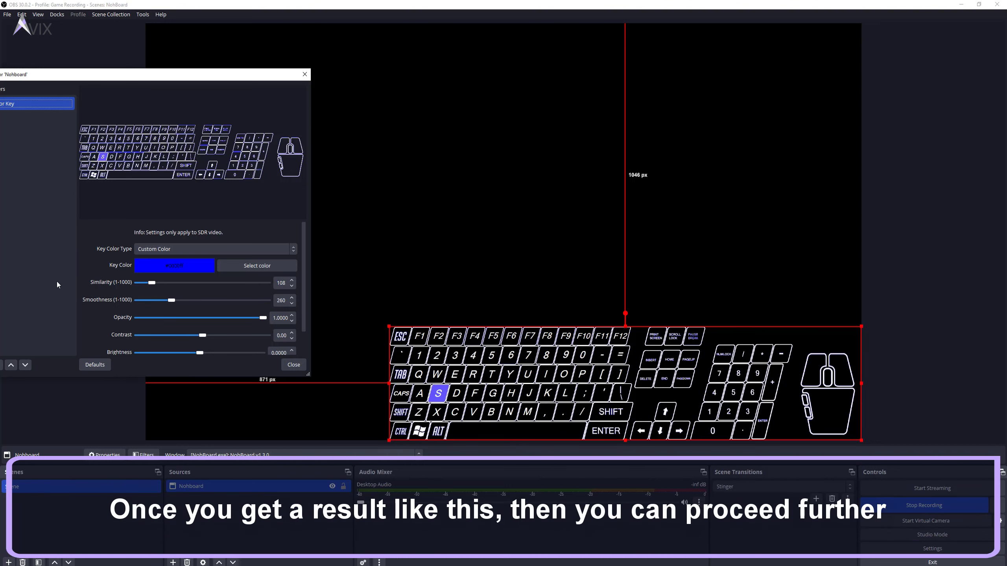
key(a)
key(d)
key(a)
key(d)
key(d)
key(a)
key(a)
Step: Try a Color Key smoothness of 92 with similarity 108 and test the S and D keys
drag(171, 300, 150, 302)
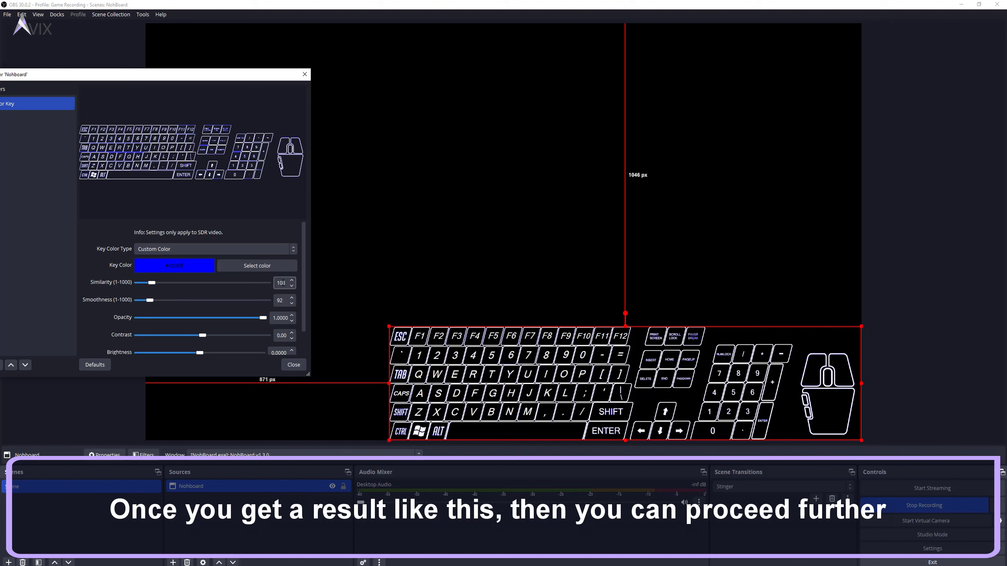
click(283, 283)
click(59, 248)
key(s)
key(d)
key(d)
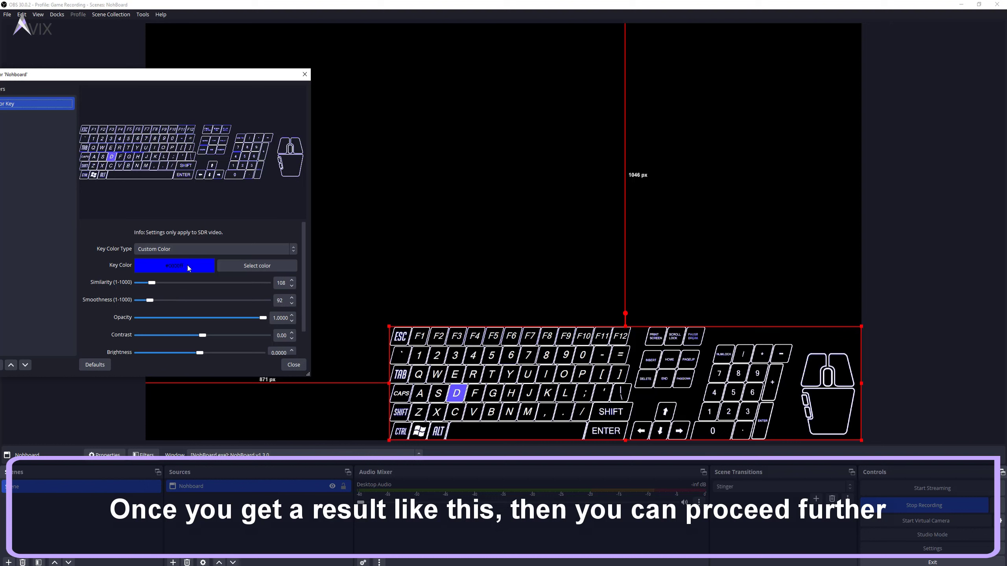
key(s)
Step: Restore the Color Key similarity to 194 and smoothness to 77, and close the filter settings
double_click(282, 283)
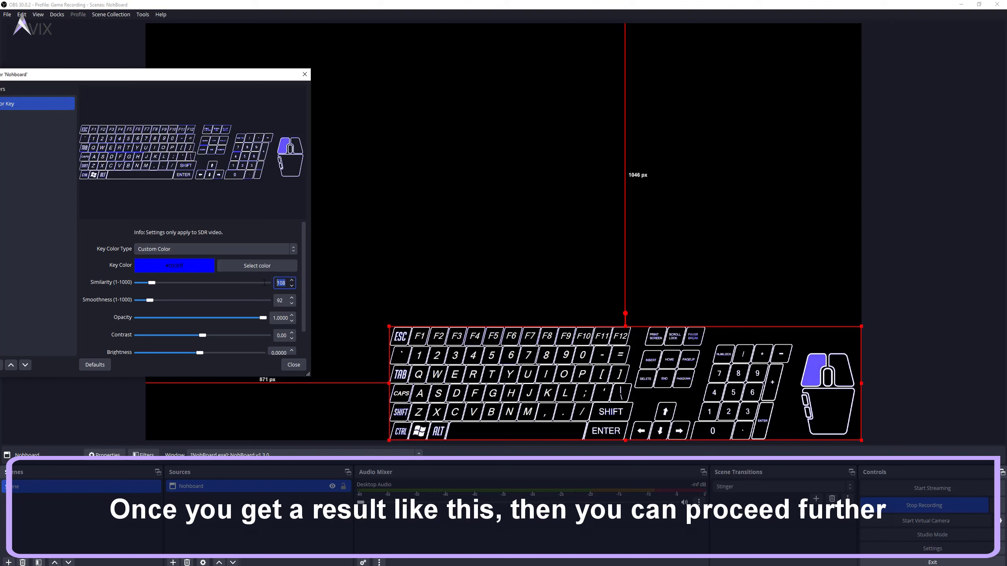
text(194)
double_click(282, 300)
text(77)
click(47, 282)
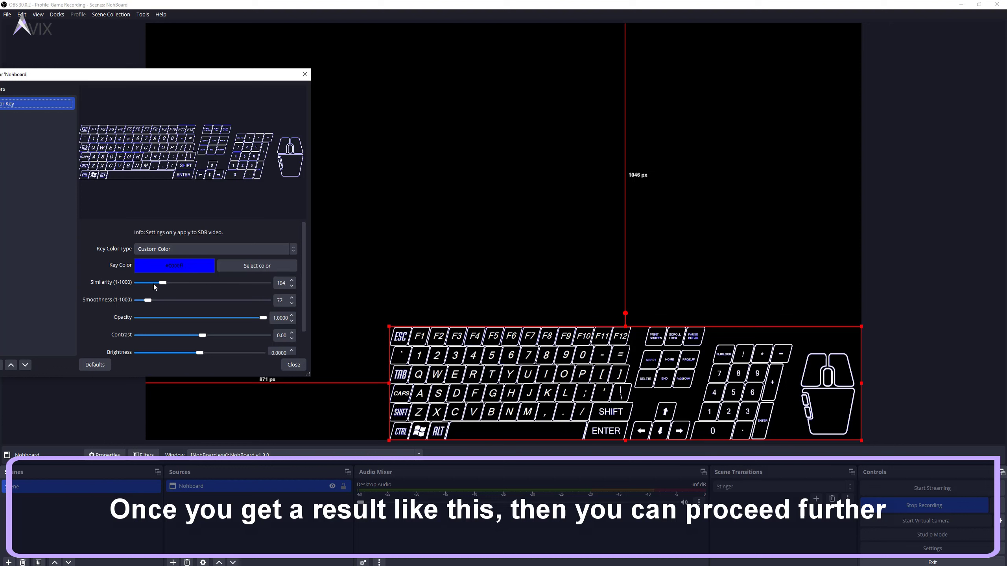
click(292, 365)
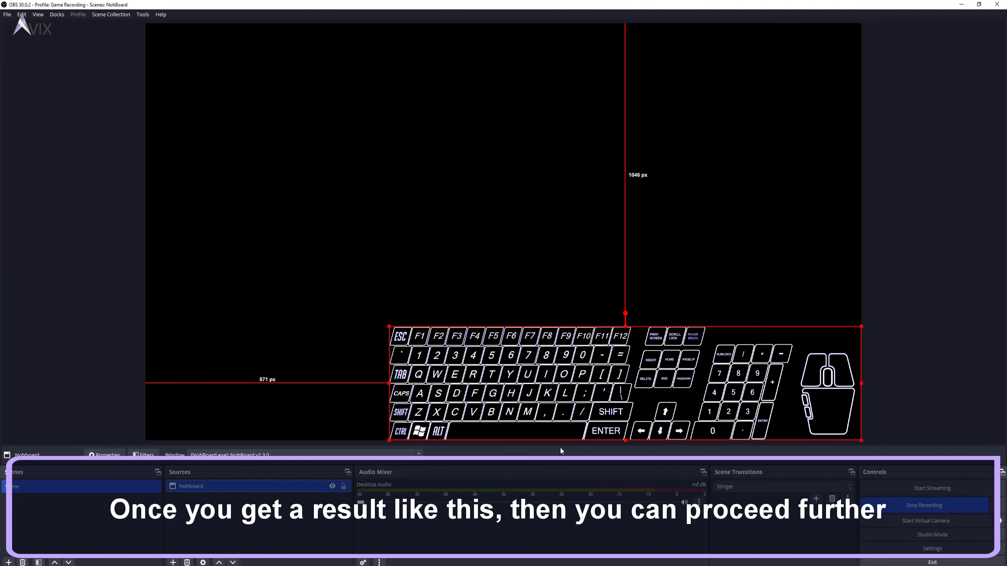
Step: Add a new Window Capture source named Game to the scene
click(244, 538)
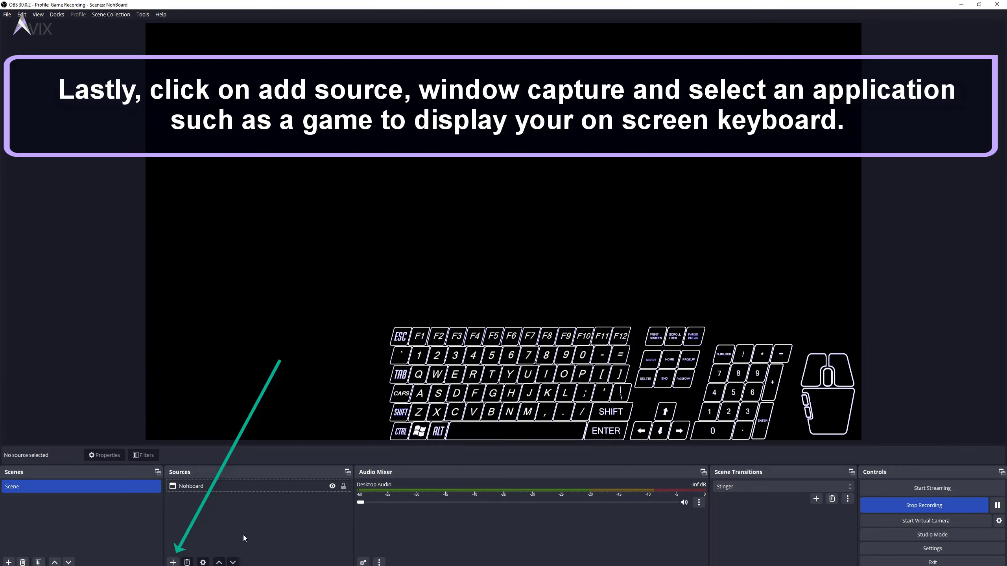
click(172, 562)
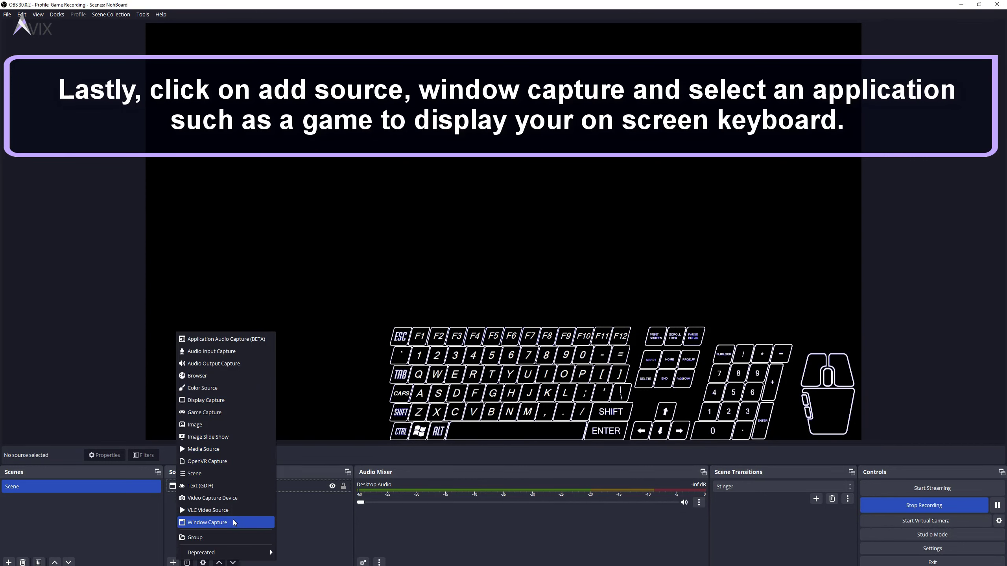
click(221, 522)
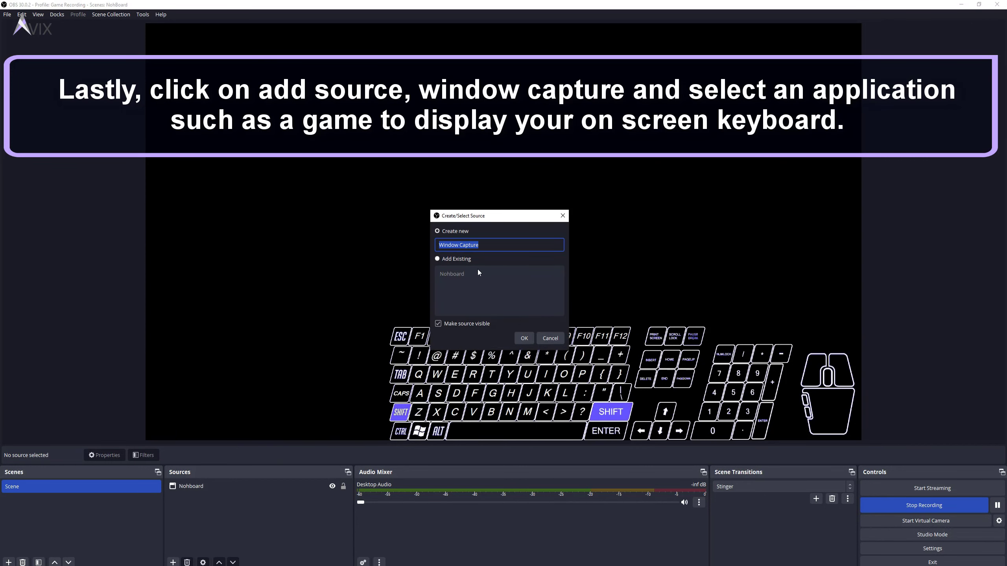
text(Game)
key(Return)
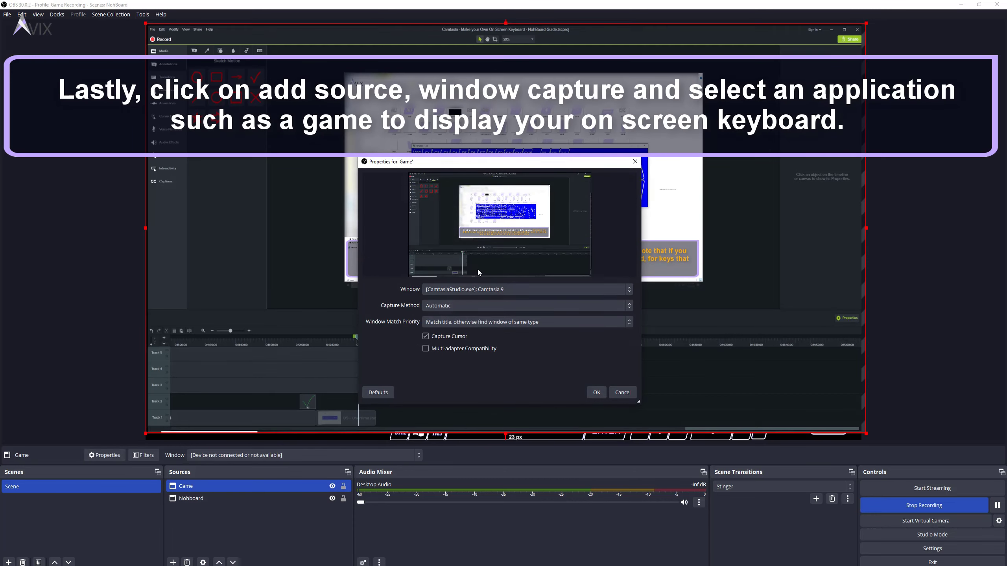
Step: Set the Game source to capture the Counter-Strike 2 window and accept its properties
click(491, 291)
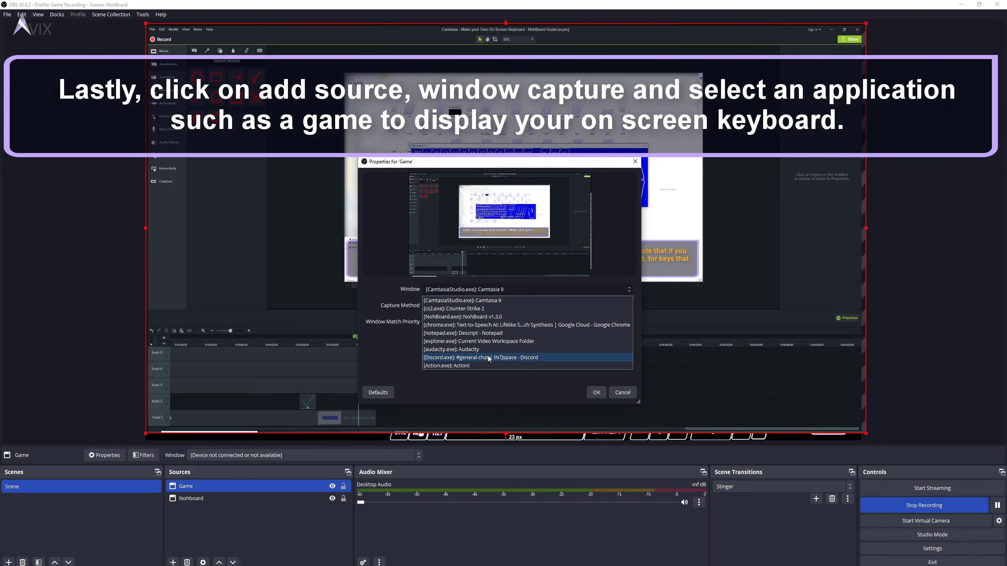
click(458, 310)
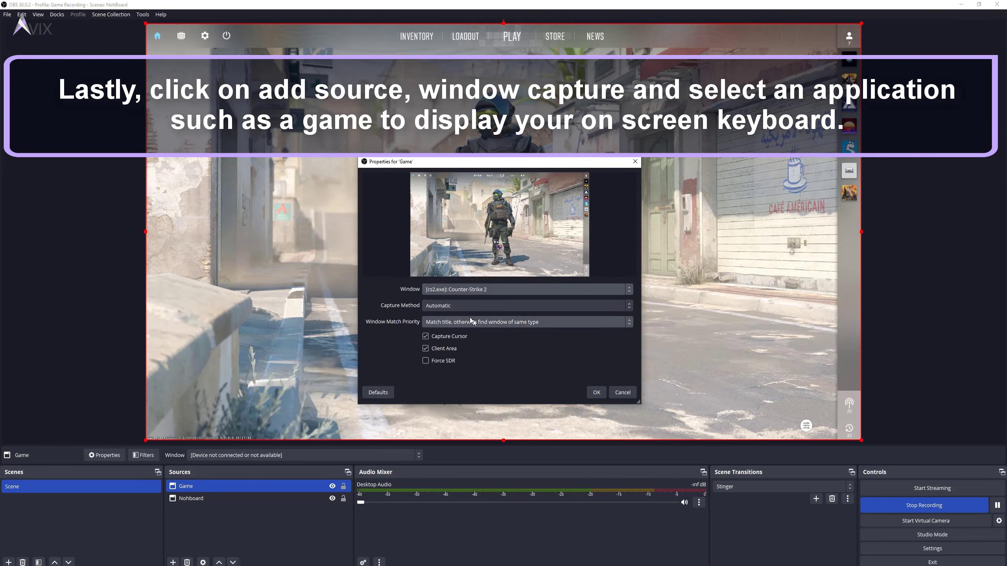
click(597, 394)
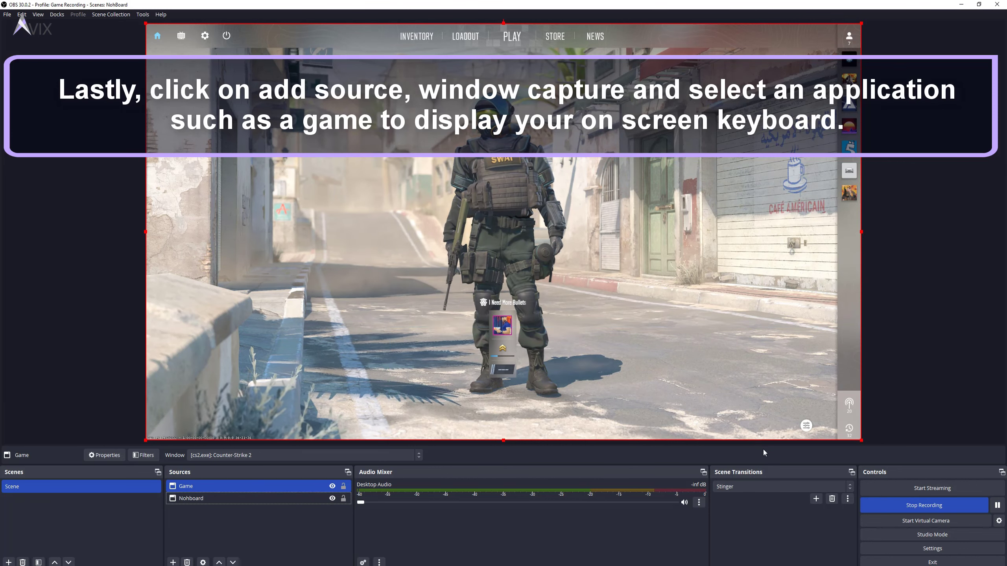
Step: Move the Nohboard source above Game in the source order and deselect it
click(216, 499)
click(218, 563)
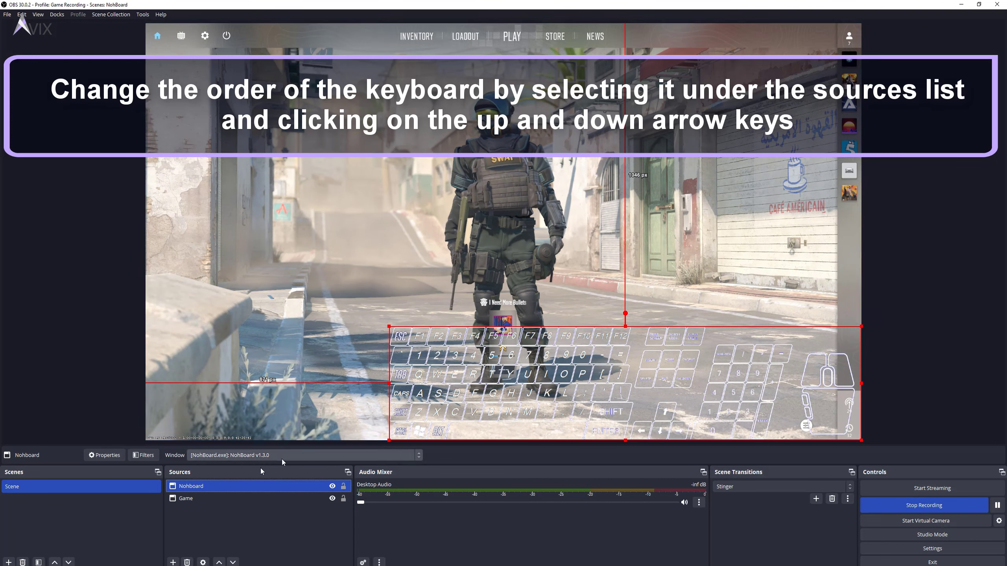
click(37, 274)
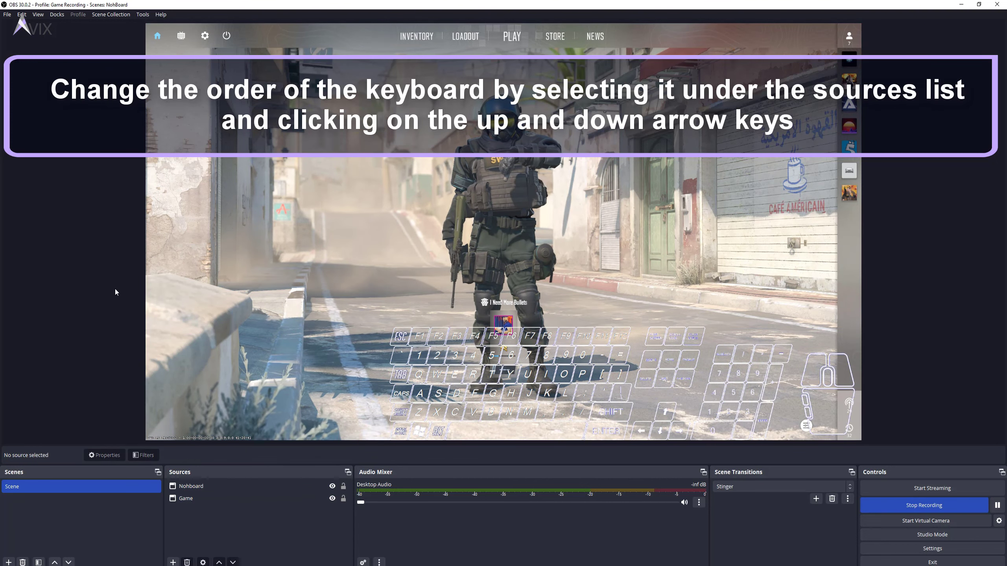
Step: Test the overlay's key highlighting over the game with letter keys such as A, W, D and S
key(a)
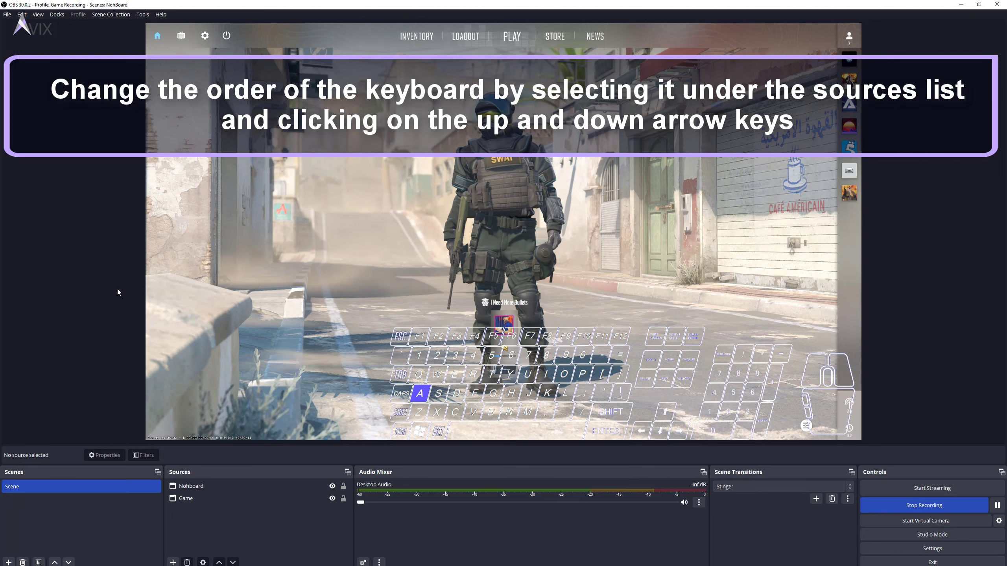
key(w)
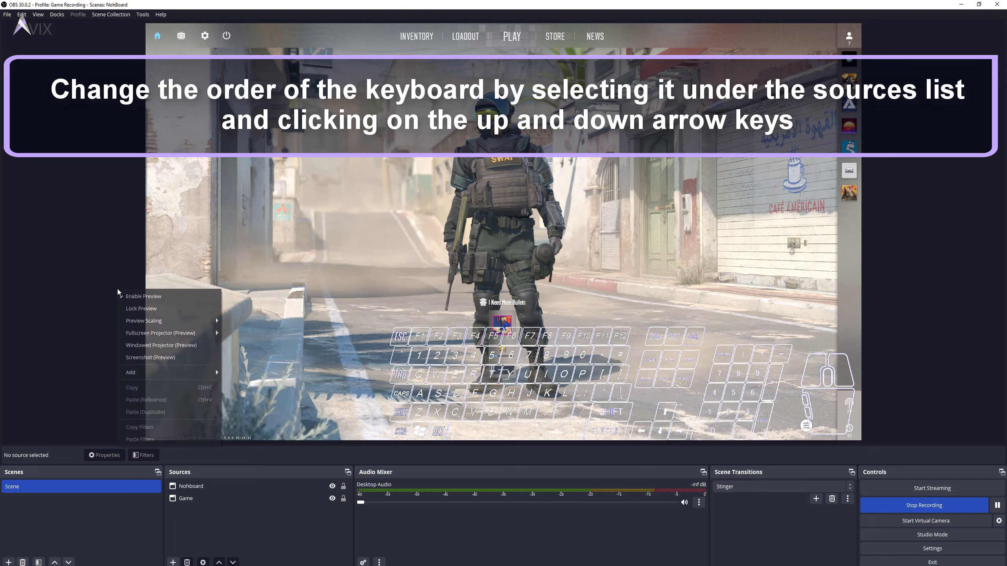
key(a)
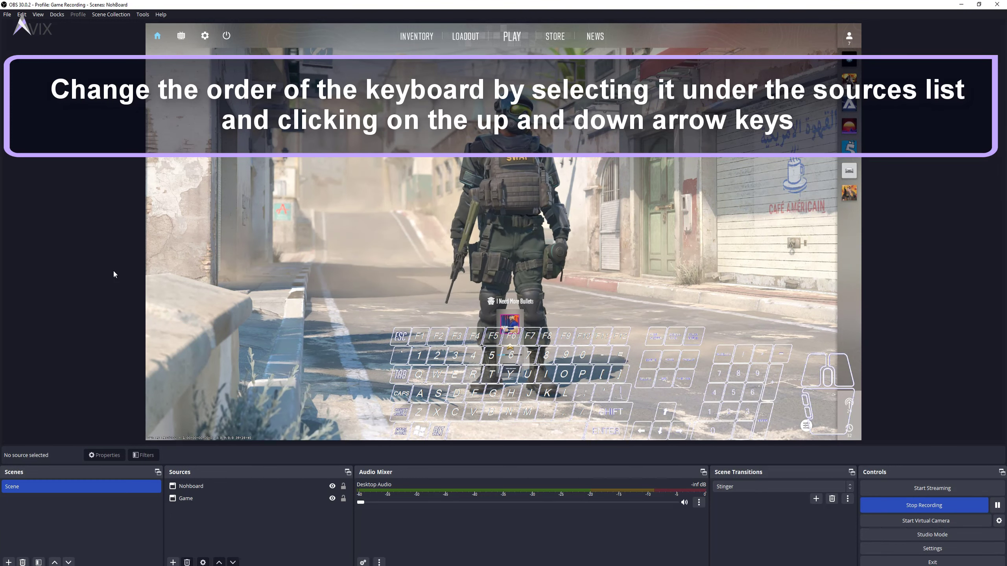
key(d)
key(s)
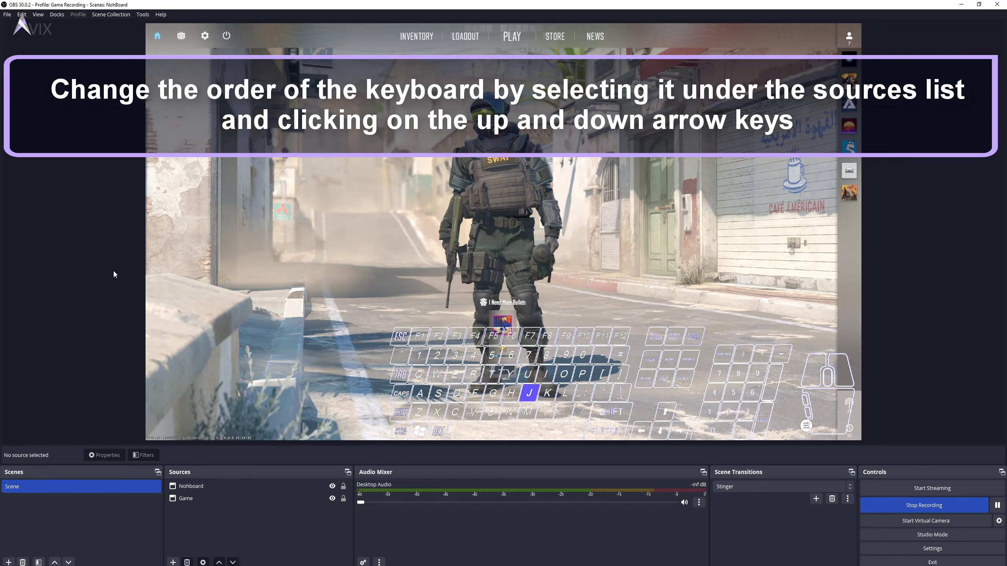